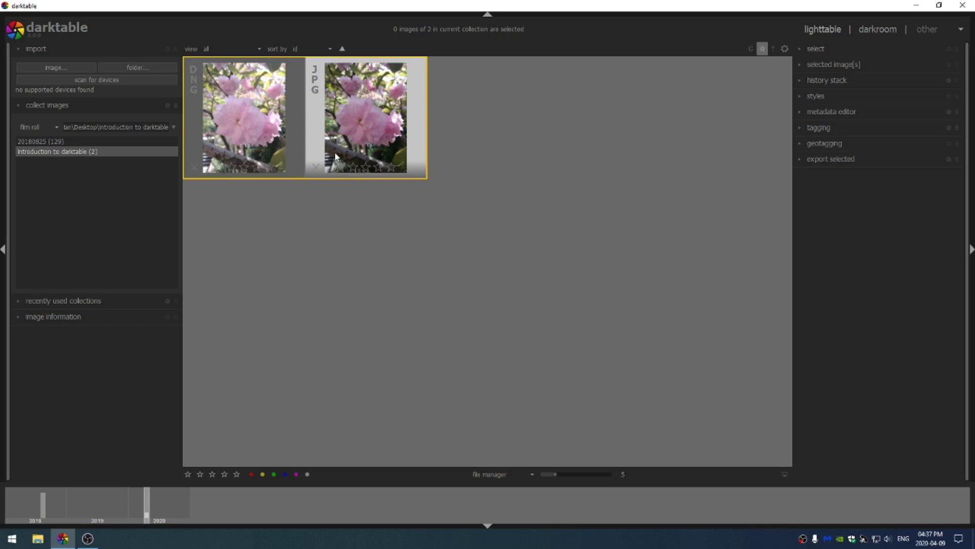
# Step: Reject the DNG version of the photo, then undo the rejection
pyautogui.click(226, 49)
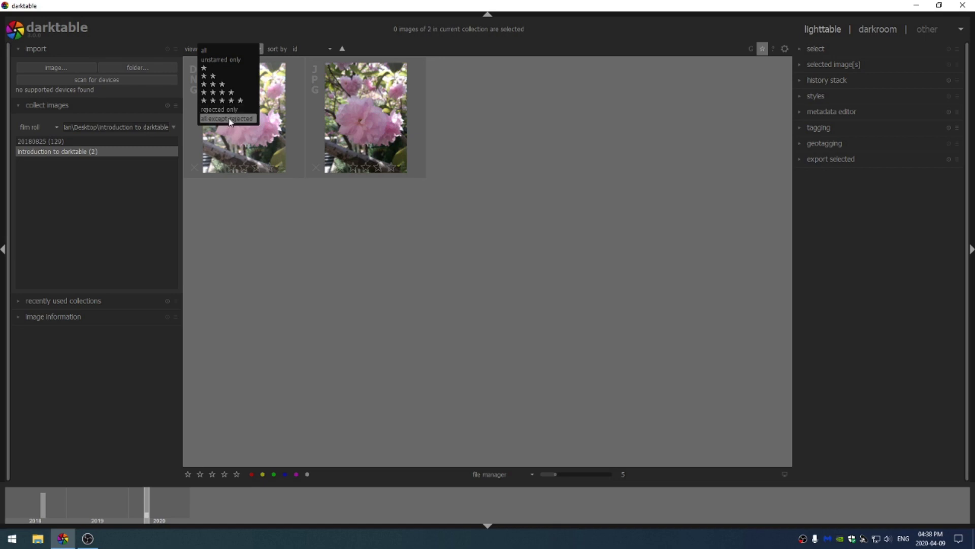
pyautogui.click(195, 168)
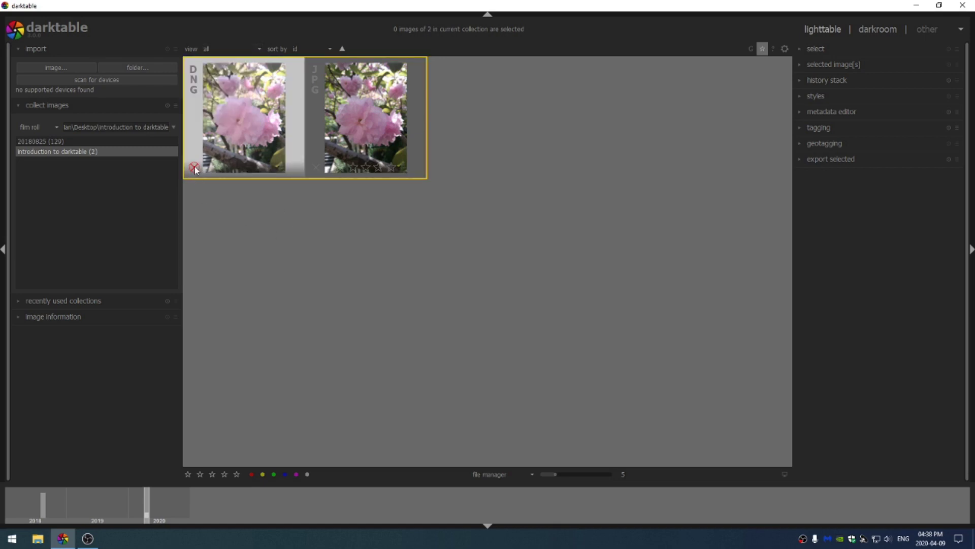
pyautogui.click(193, 169)
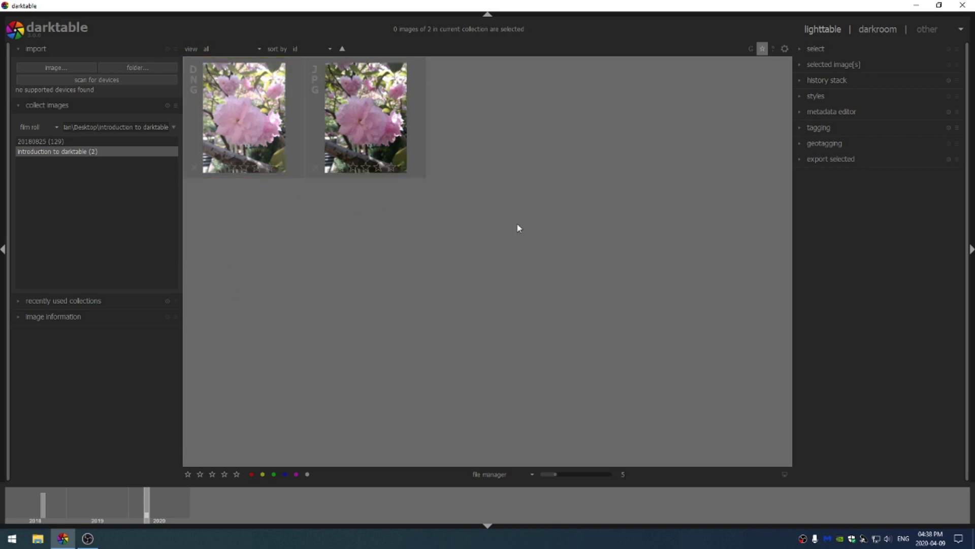
# Step: Select the JPG thumbnail and give it a purple colour label
pyautogui.click(356, 138)
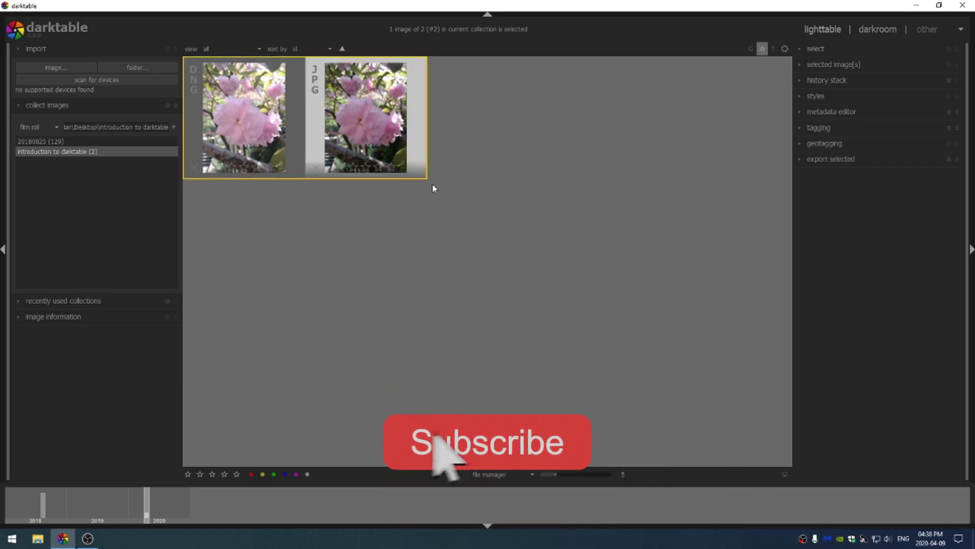
pyautogui.click(297, 474)
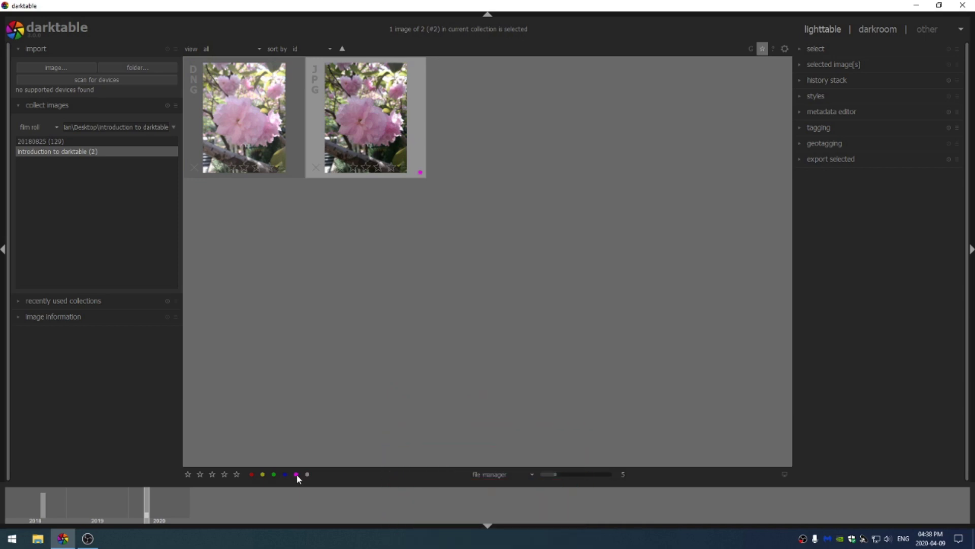
pyautogui.click(285, 474)
# Step: Sort the thumbnails by colour label and enlarge them with the zoom slider
pyautogui.click(300, 48)
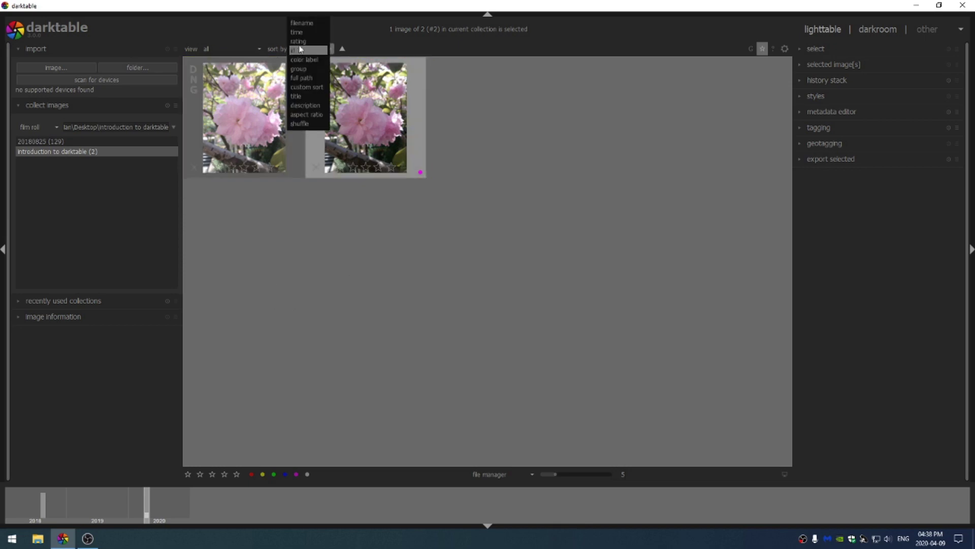
pyautogui.click(309, 59)
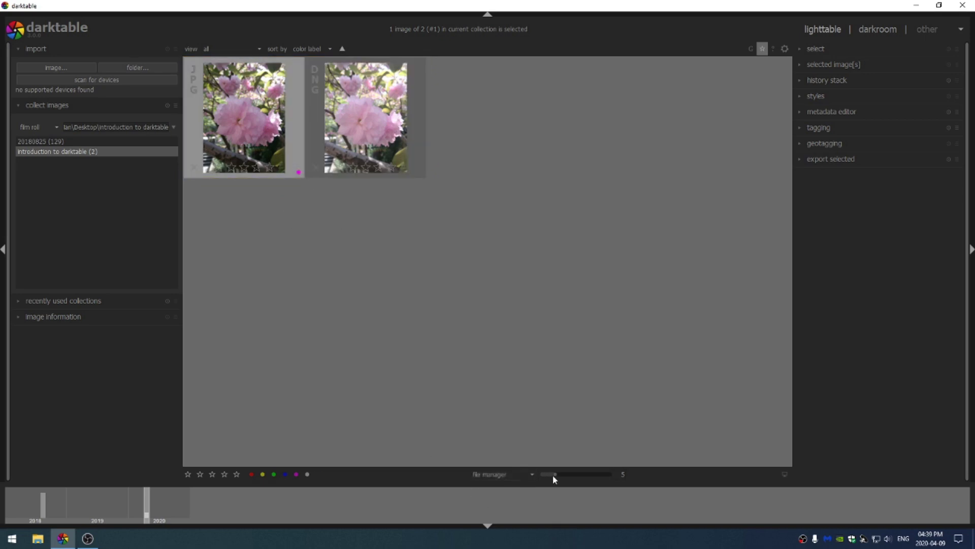
pyautogui.moveTo(554, 473)
pyautogui.mouseDown()
pyautogui.moveTo(610, 474)
pyautogui.moveTo(540, 474)
pyautogui.moveTo(554, 468)
pyautogui.mouseUp()
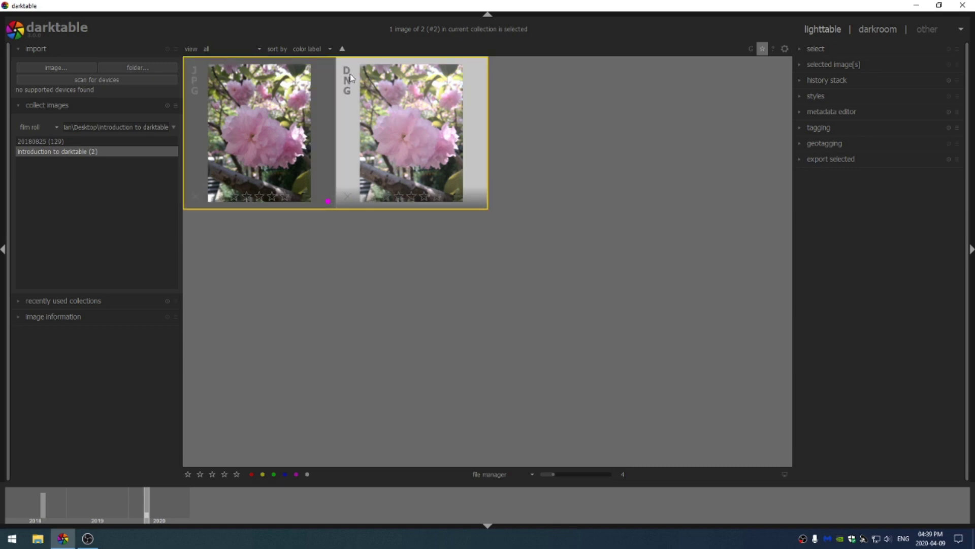
# Step: Open the DNG in the darkroom, leave the filmstrip hidden and collapse the top toolbar
pyautogui.doubleClick(413, 136)
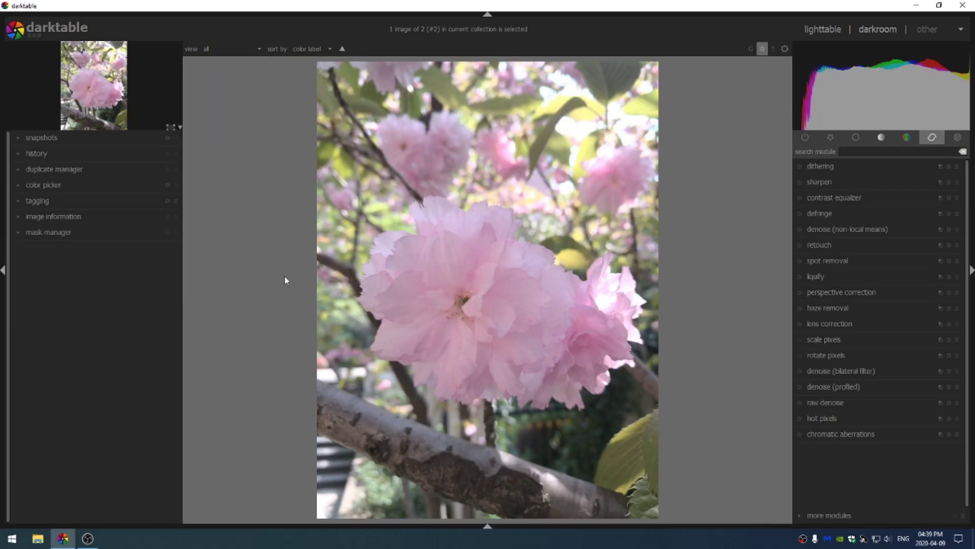
pyautogui.click(487, 526)
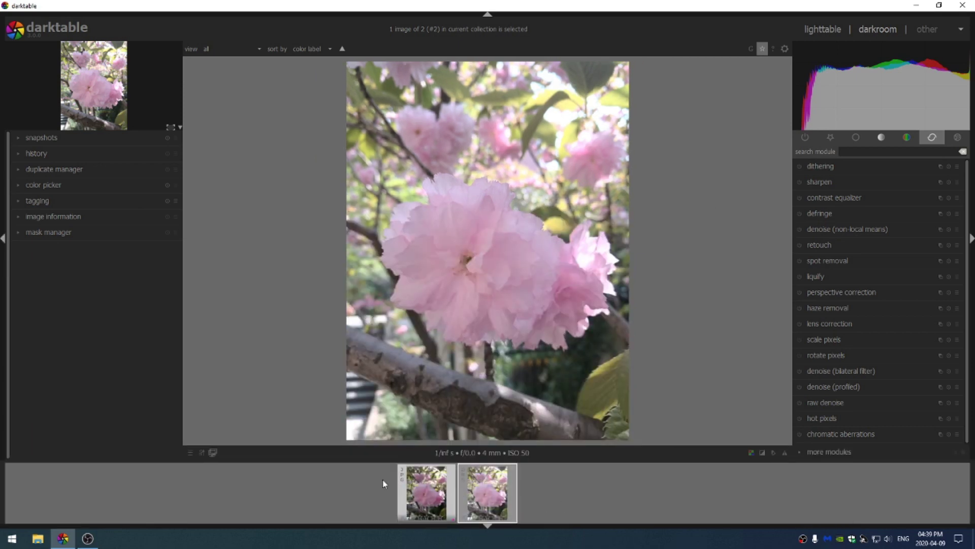
pyautogui.click(489, 526)
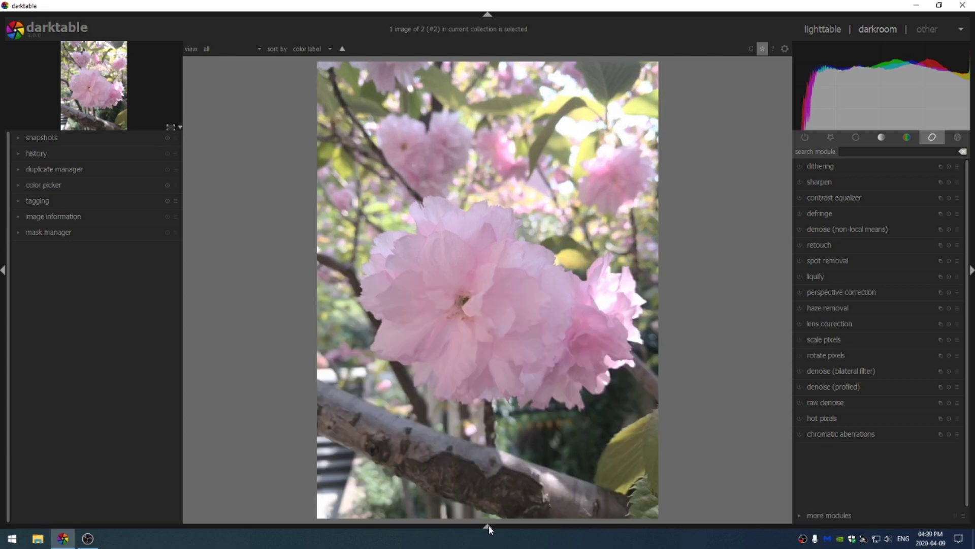
pyautogui.click(488, 527)
pyautogui.click(488, 526)
pyautogui.click(488, 526)
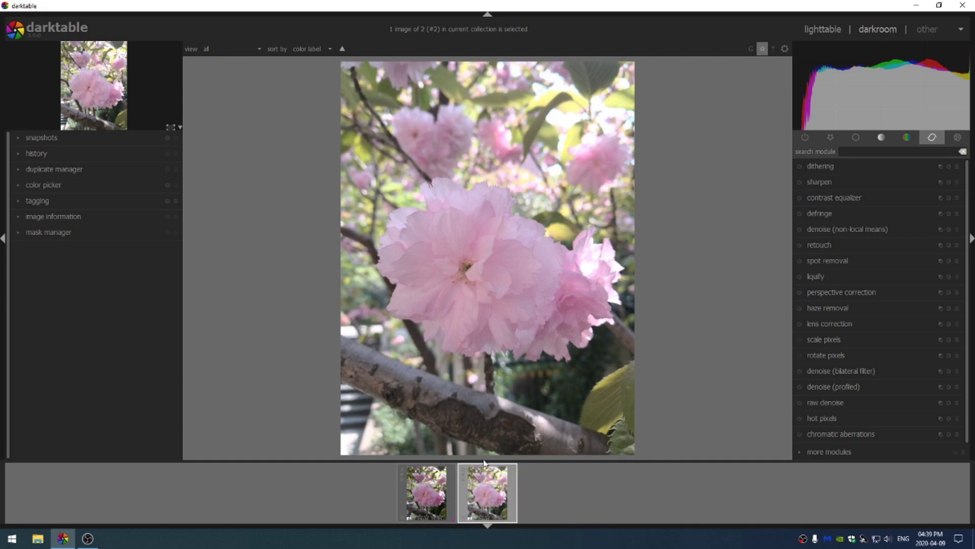
pyautogui.click(488, 526)
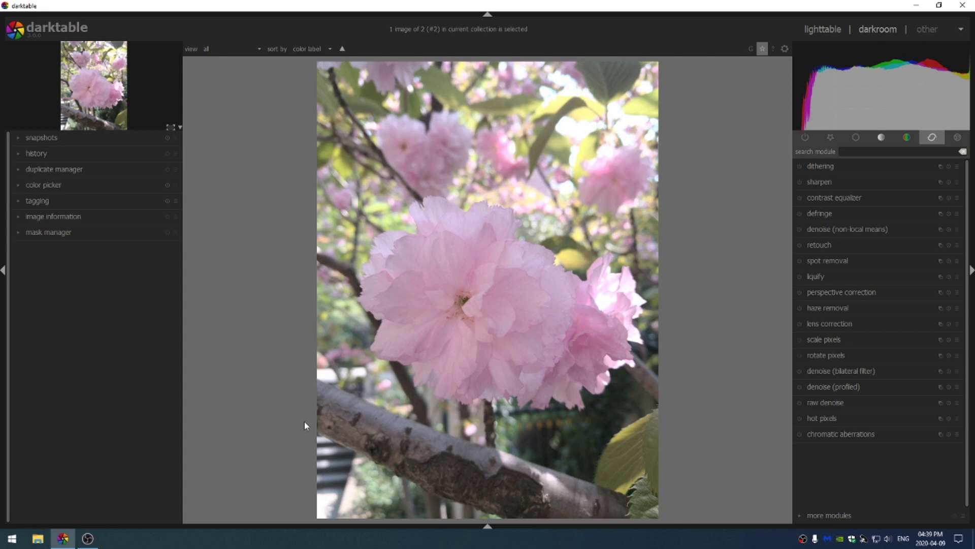
pyautogui.click(487, 15)
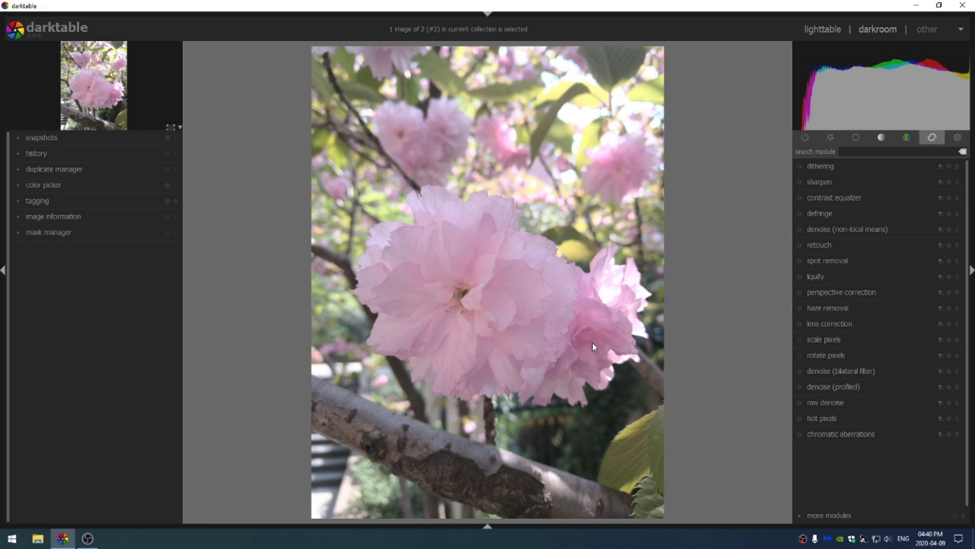
# Step: Show active modules, expand the additional modules list and view the favourites group
pyautogui.click(805, 137)
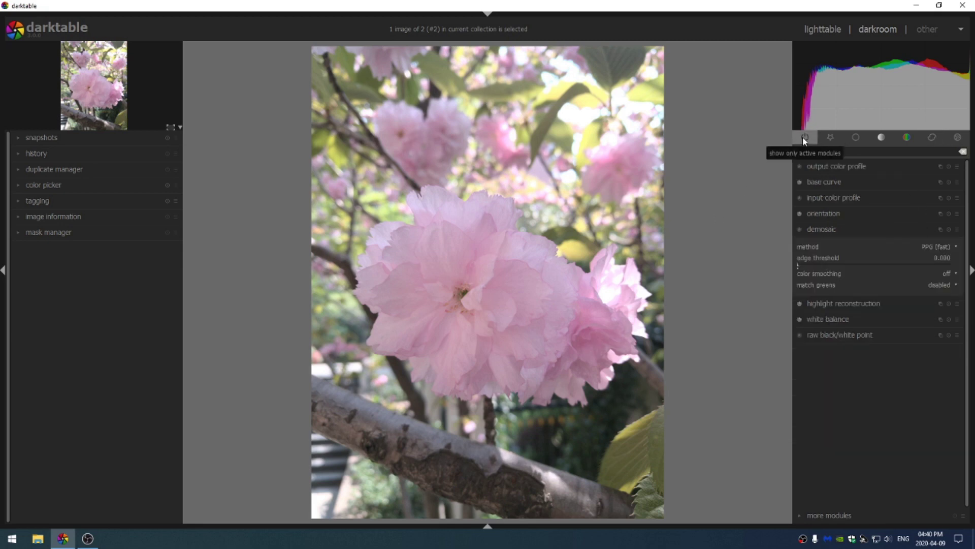
pyautogui.click(799, 515)
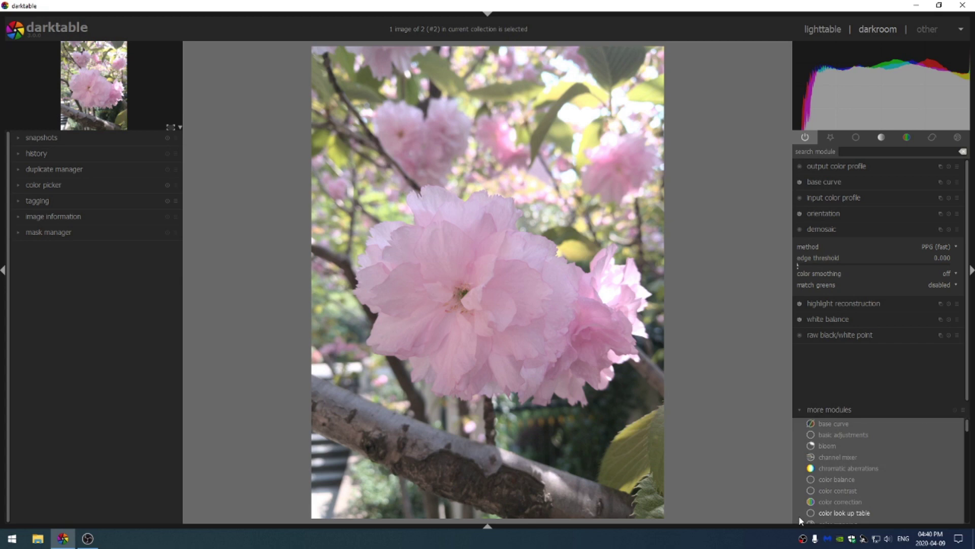
pyautogui.click(846, 422)
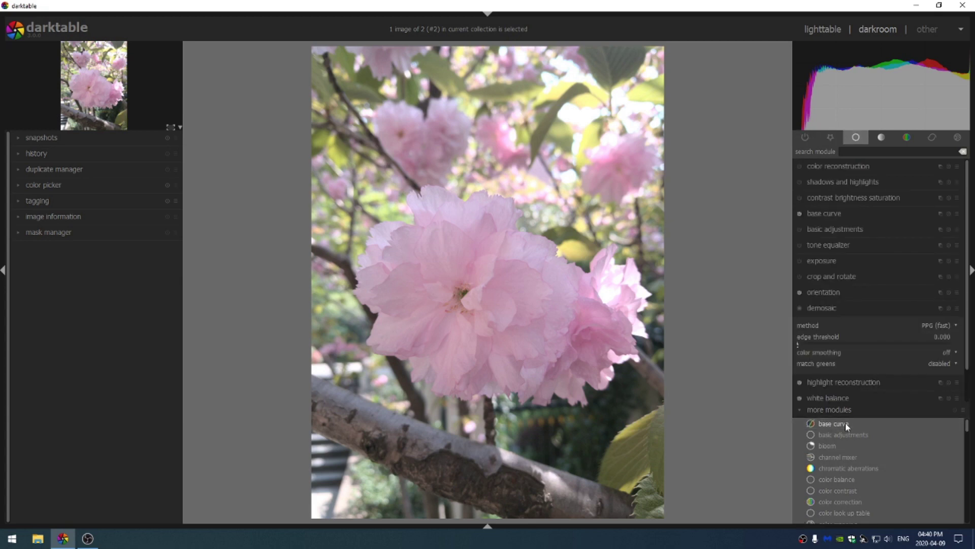
# Step: Star and unstar base curve and color mapping as favourites, leaving both unchanged
pyautogui.click(838, 424)
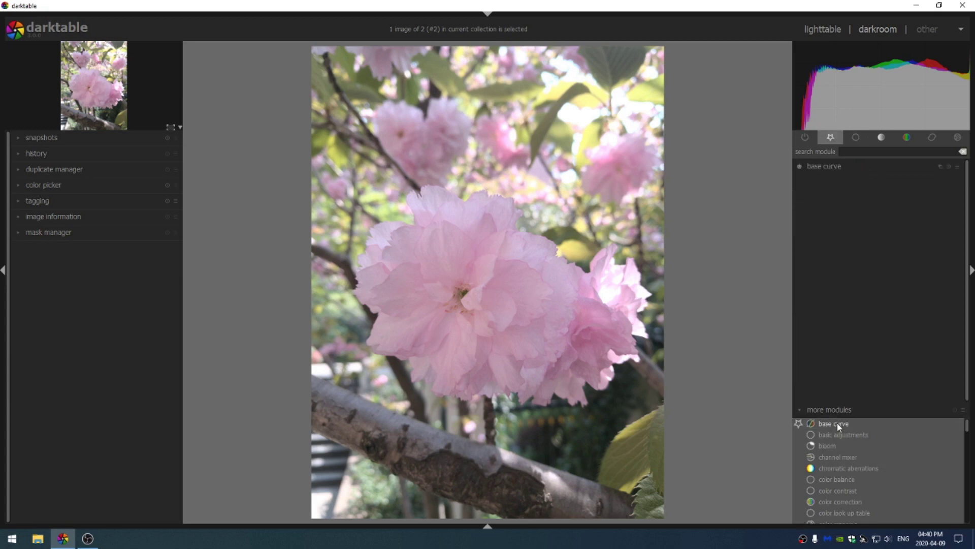
pyautogui.click(837, 423)
pyautogui.scroll(-3, 838, 425)
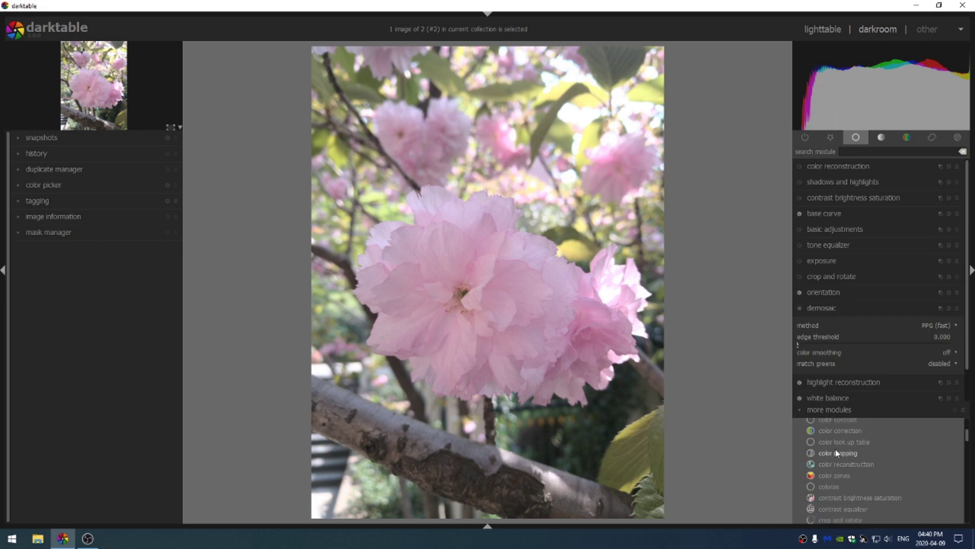
pyautogui.click(839, 453)
pyautogui.click(839, 454)
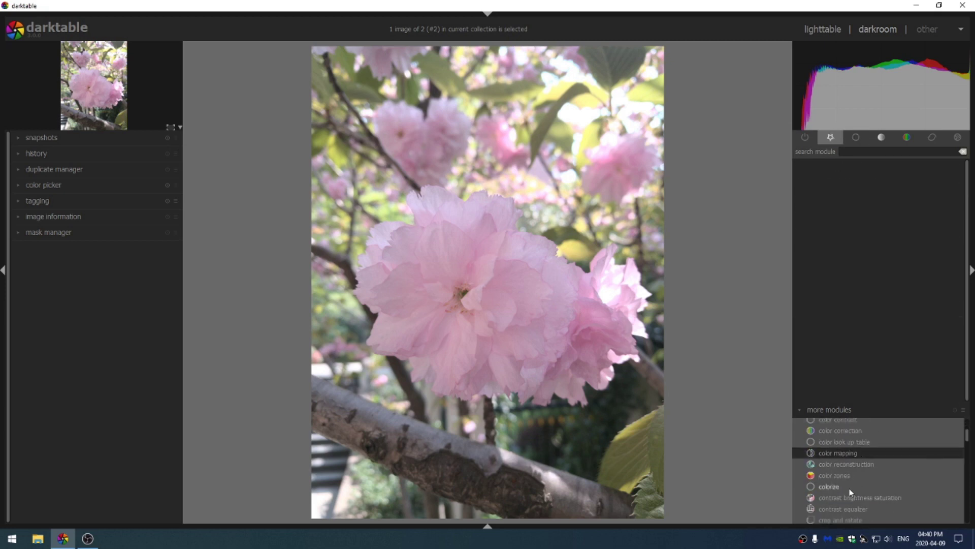
pyautogui.scroll(3, 854, 490)
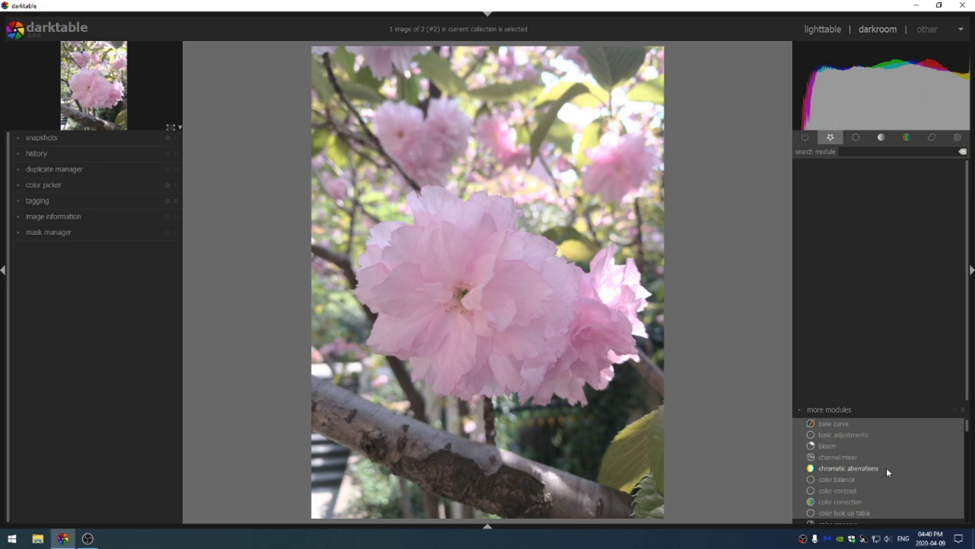
pyautogui.scroll(-3, 886, 467)
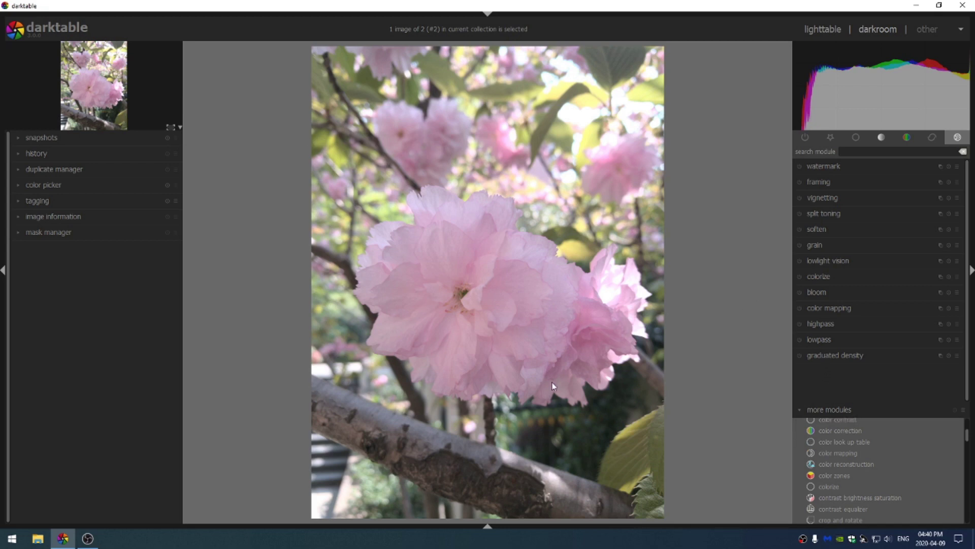
# Step: In the base group, set the black point from the histogram and check exposure: 0.03 EV, black 0.0040
pyautogui.click(799, 408)
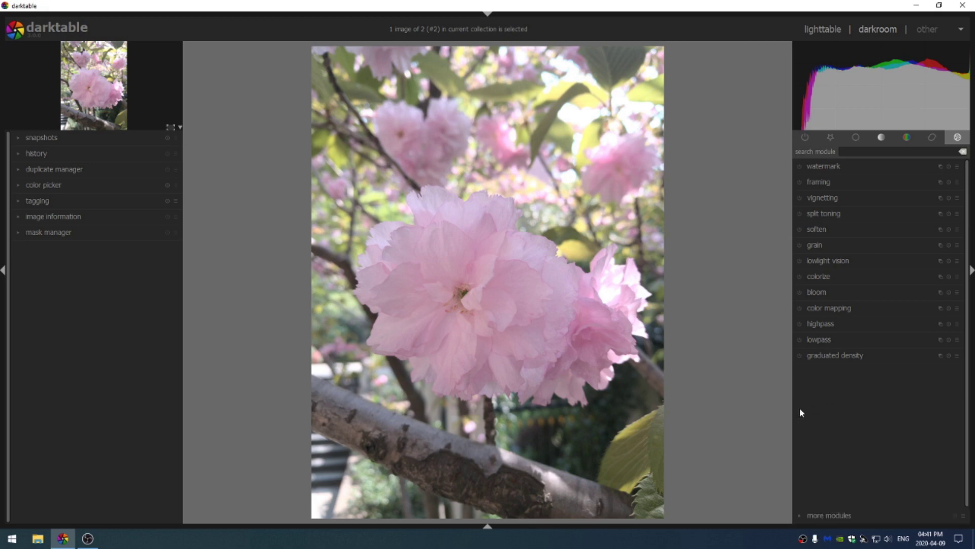
pyautogui.click(860, 137)
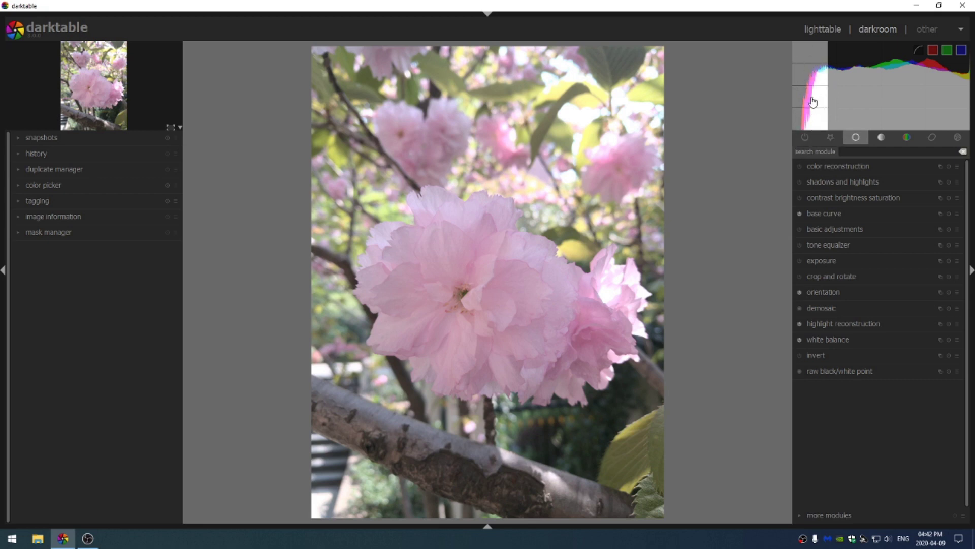
pyautogui.moveTo(814, 102); pyautogui.dragTo(808, 103)
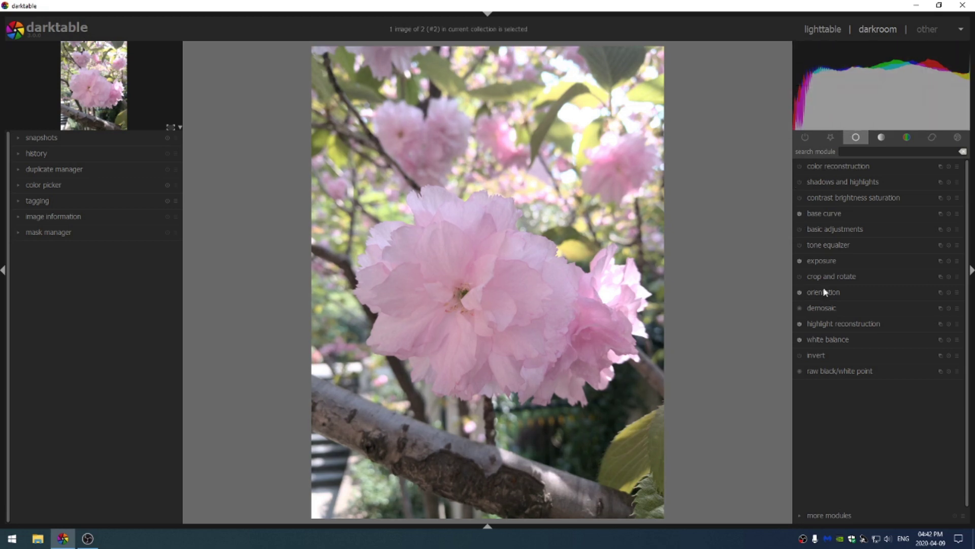
pyautogui.click(818, 261)
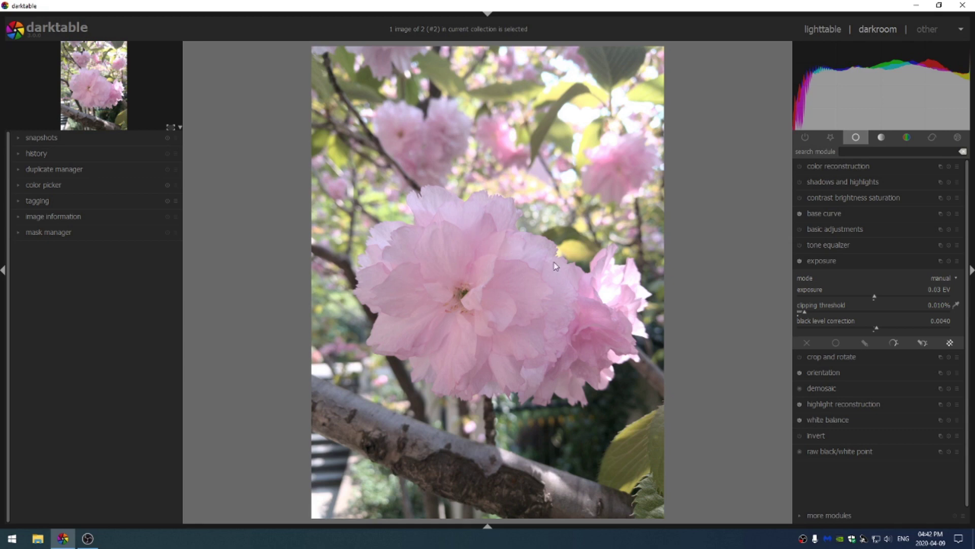
# Step: Enable basic adjustments, settling brightness at 0.05 and contrast around 0.25
pyautogui.click(826, 262)
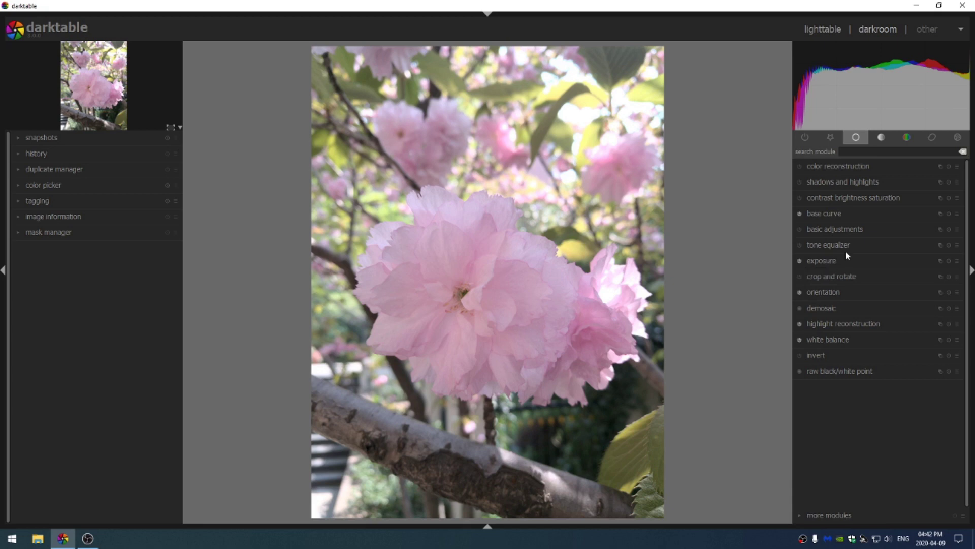
pyautogui.click(872, 232)
pyautogui.click(799, 187)
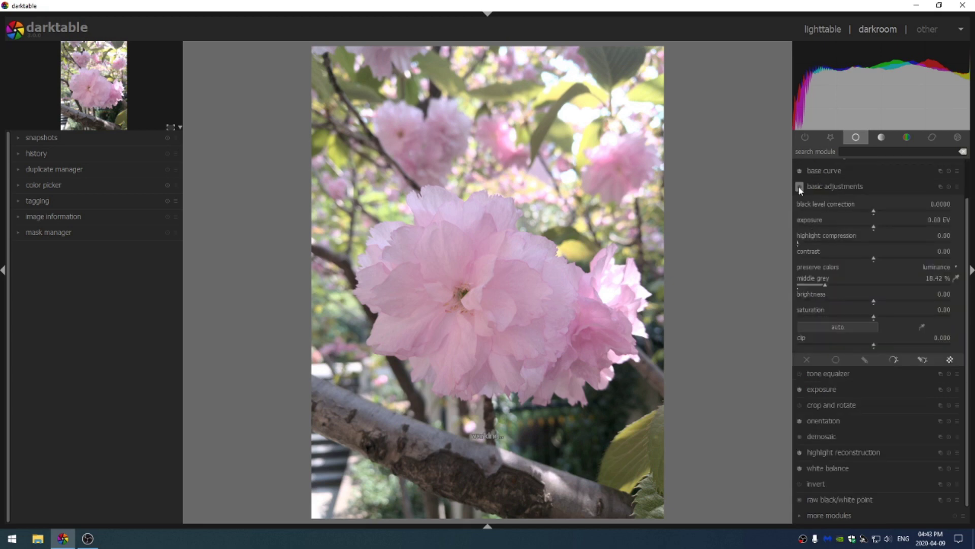
pyautogui.click(881, 300)
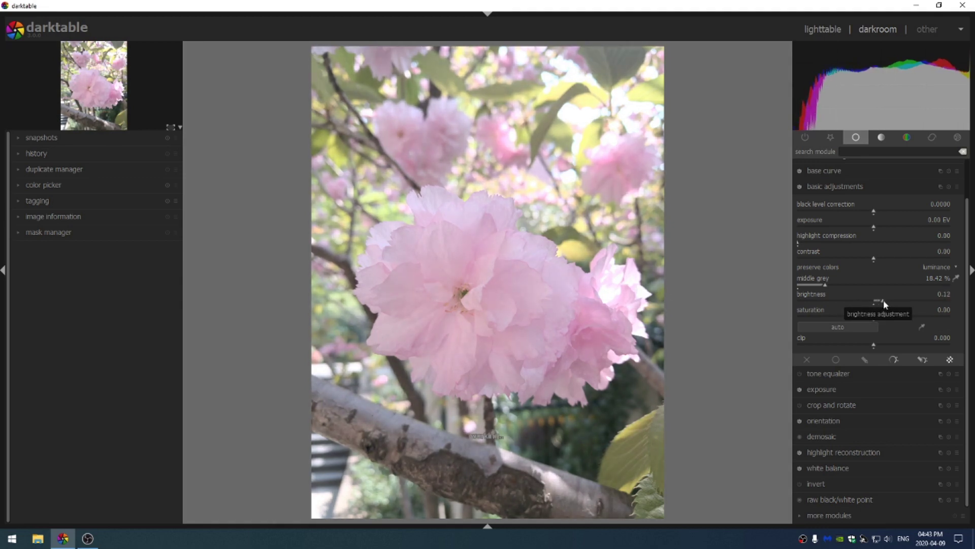
pyautogui.click(887, 300)
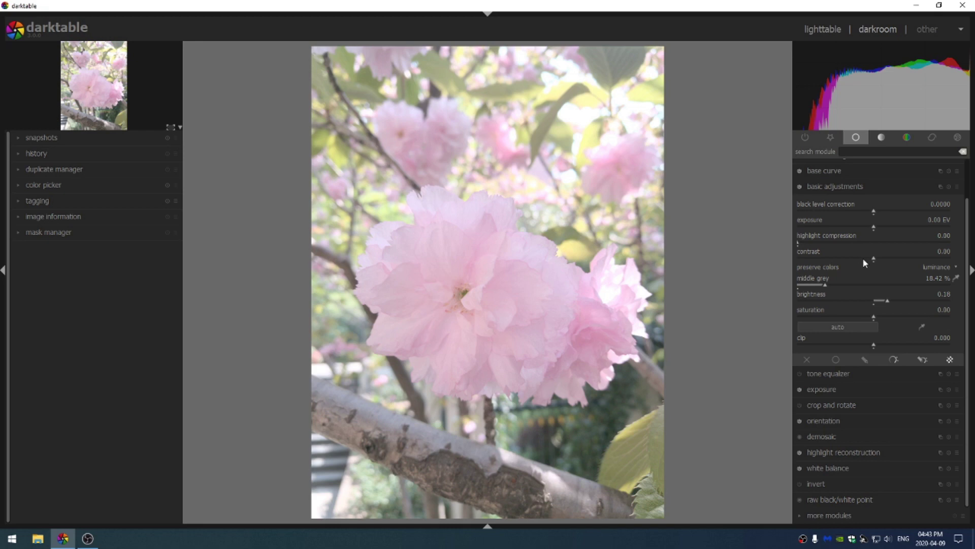
pyautogui.moveTo(873, 261); pyautogui.dragTo(904, 262)
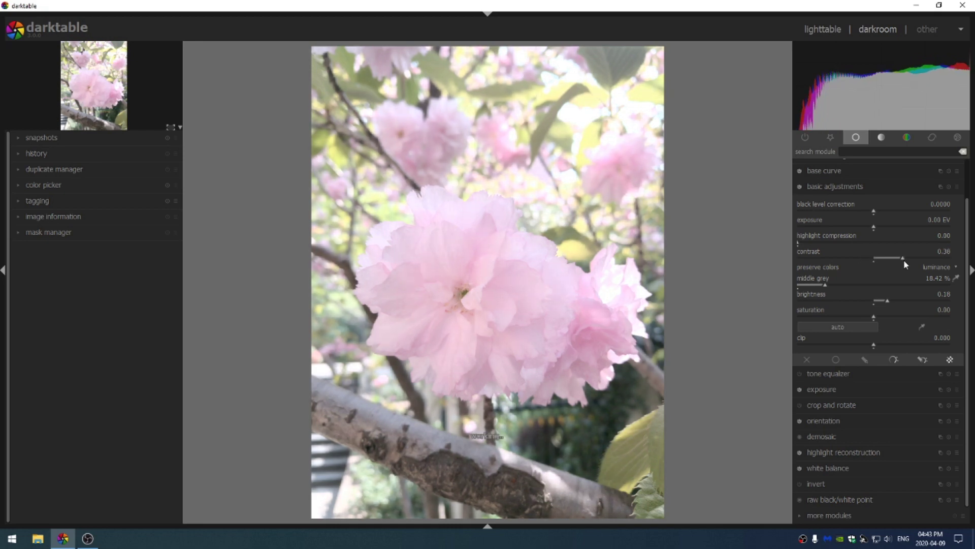
pyautogui.moveTo(887, 301); pyautogui.dragTo(879, 303)
pyautogui.moveTo(902, 259); pyautogui.dragTo(892, 260)
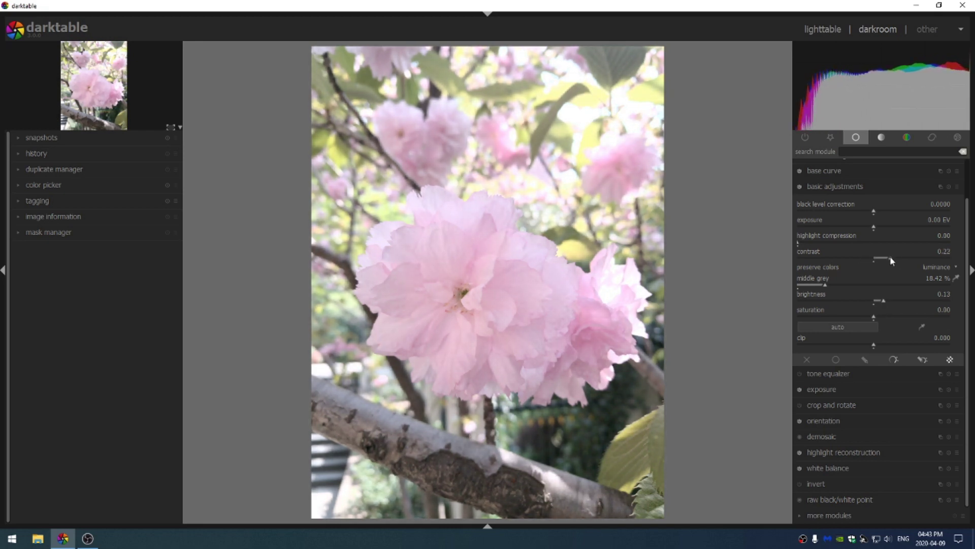
pyautogui.moveTo(884, 301); pyautogui.dragTo(883, 301)
pyautogui.moveTo(892, 260); pyautogui.dragTo(893, 261)
# Step: Set exposure to 0.13 EV and saturation to 0.24, with middle grey set automatically
pyautogui.click(875, 226)
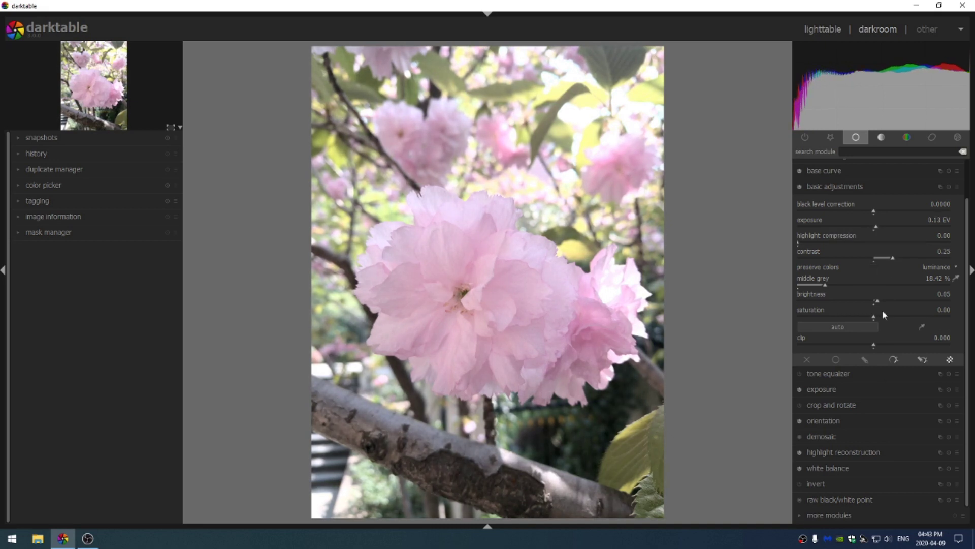
pyautogui.moveTo(875, 314)
pyautogui.mouseDown()
pyautogui.moveTo(914, 316)
pyautogui.moveTo(891, 319)
pyautogui.mouseUp()
pyautogui.click(845, 327)
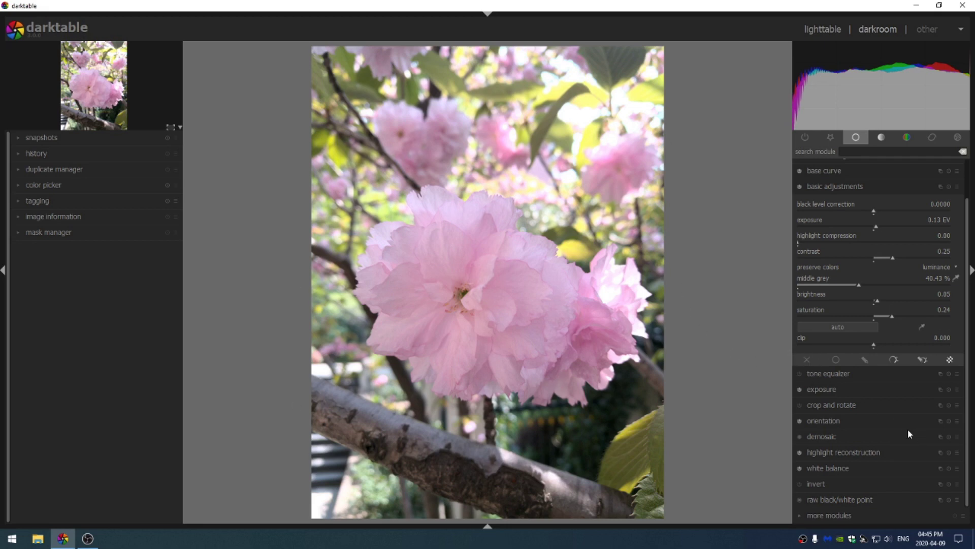
pyautogui.click(852, 189)
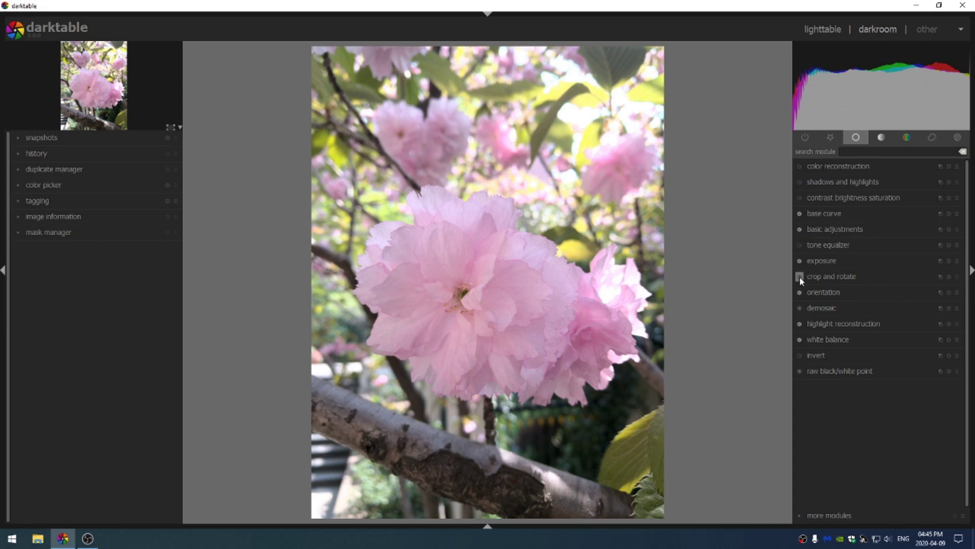
# Step: Crop to a square 1.00 aspect ratio and shift the crop box upward
pyautogui.click(818, 276)
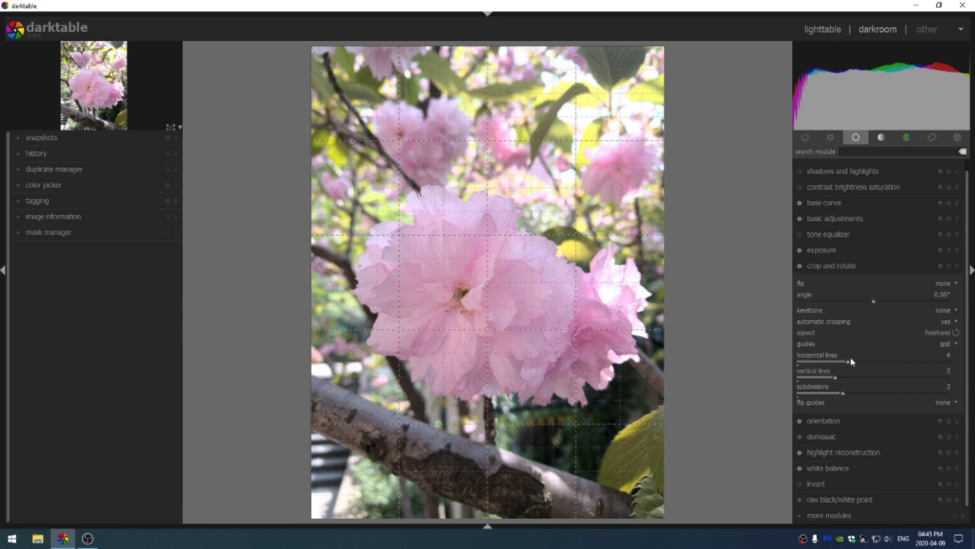
pyautogui.click(946, 333)
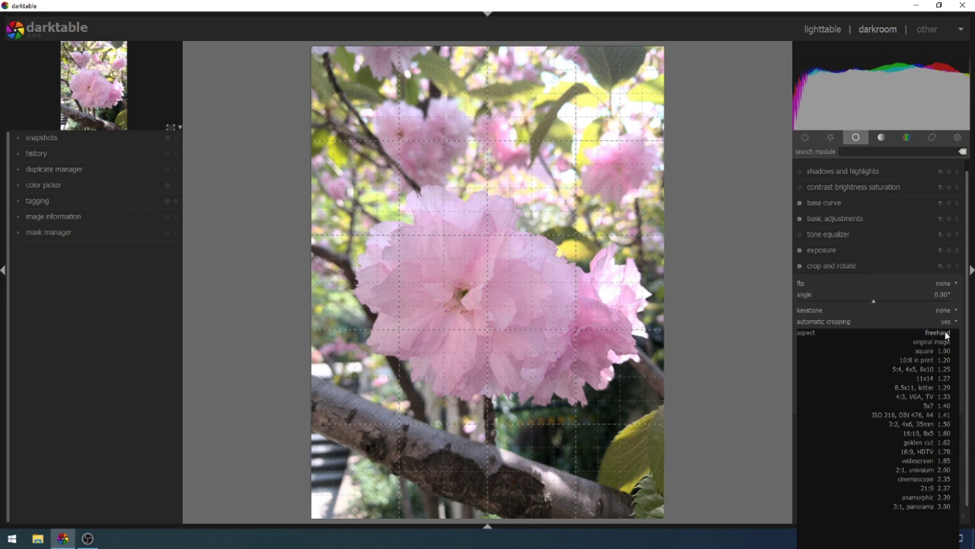
pyautogui.scroll(-3, 925, 490)
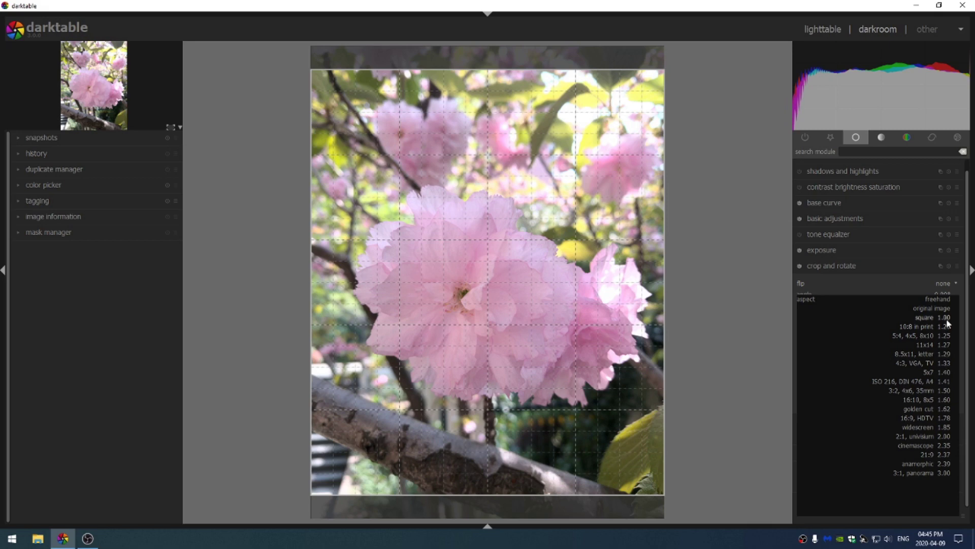
pyautogui.click(946, 318)
pyautogui.moveTo(565, 330); pyautogui.dragTo(564, 293)
pyautogui.click(835, 267)
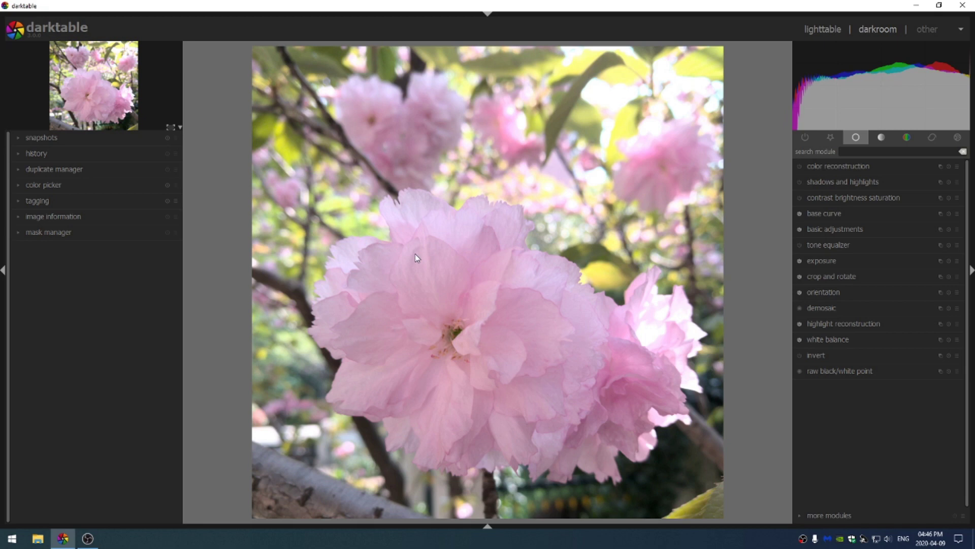
# Step: In the tone group, enable local contrast and set detail to 126%
pyautogui.click(878, 140)
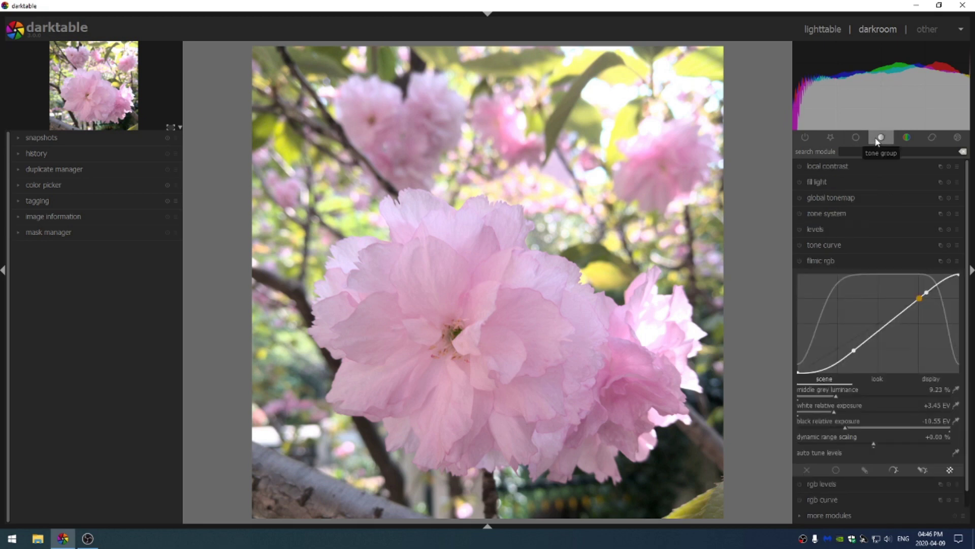
pyautogui.click(800, 167)
pyautogui.click(840, 201)
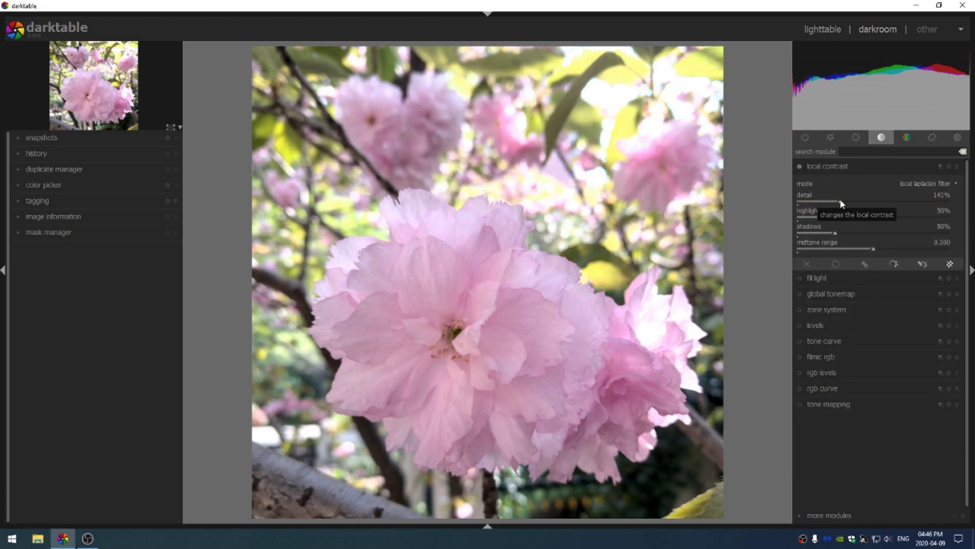
pyautogui.click(836, 201)
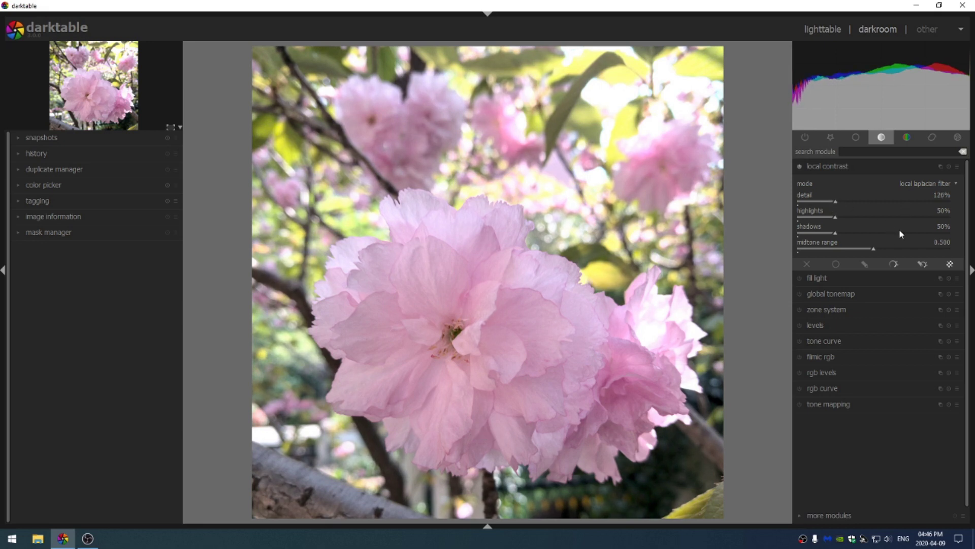
# Step: Set the rgb curve mode to RGB independent channels and return to the red curve
pyautogui.click(863, 166)
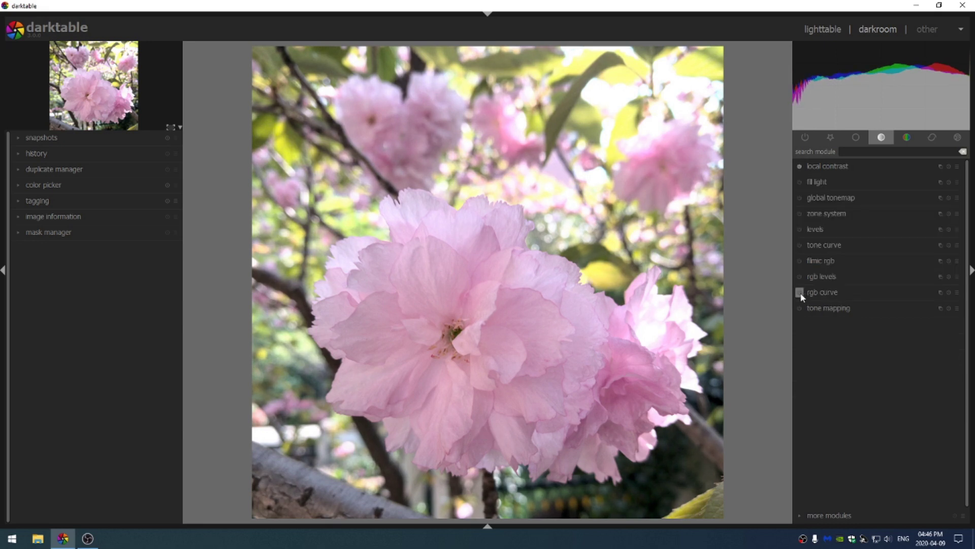
pyautogui.click(823, 293)
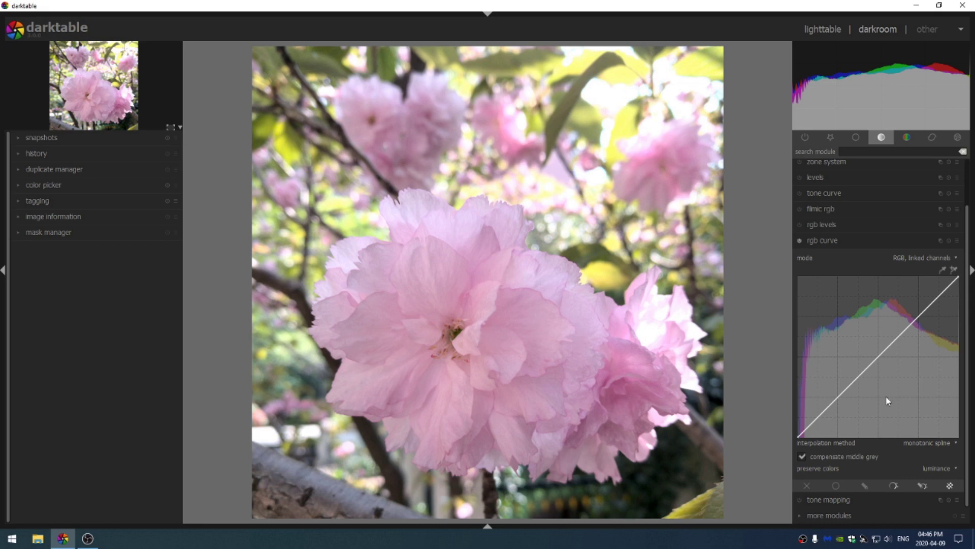
pyautogui.click(954, 258)
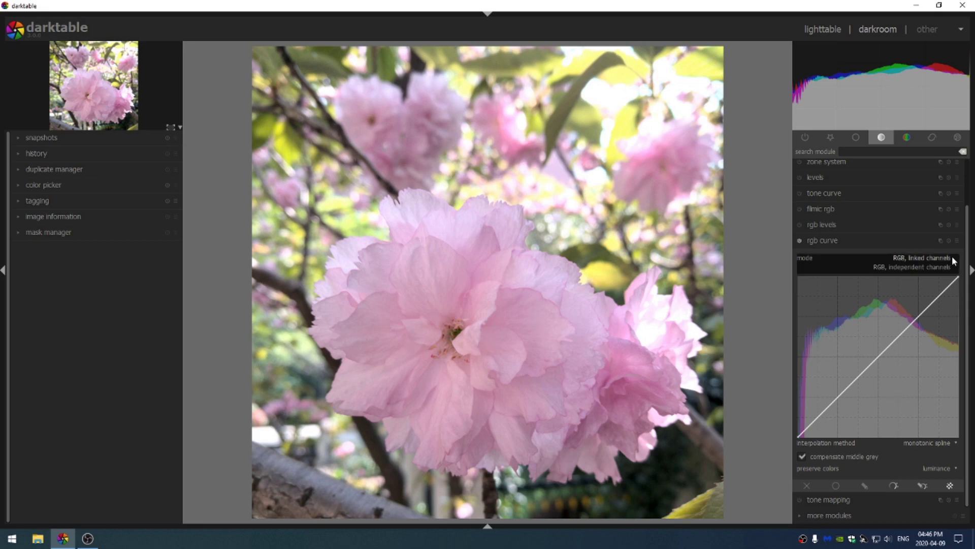
pyautogui.click(900, 269)
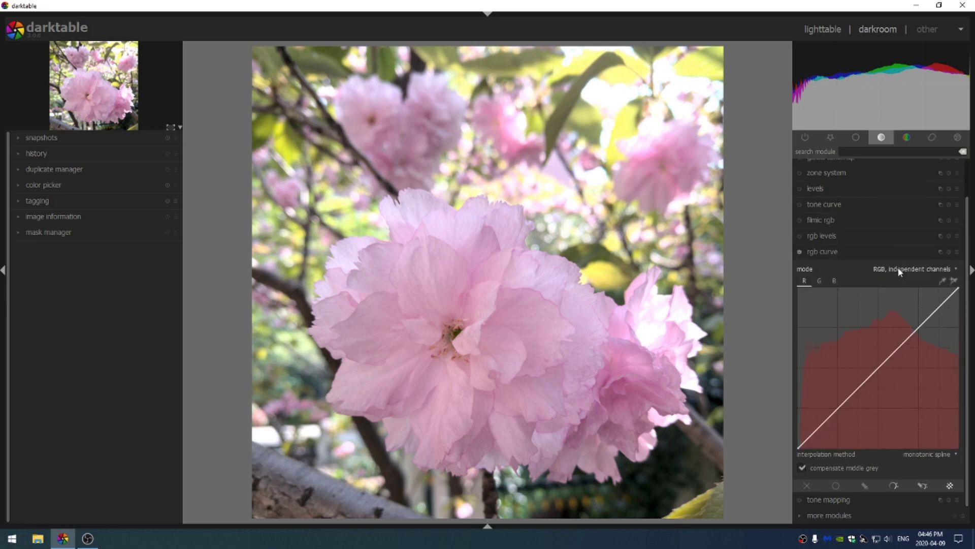
pyautogui.click(821, 279)
pyautogui.click(834, 280)
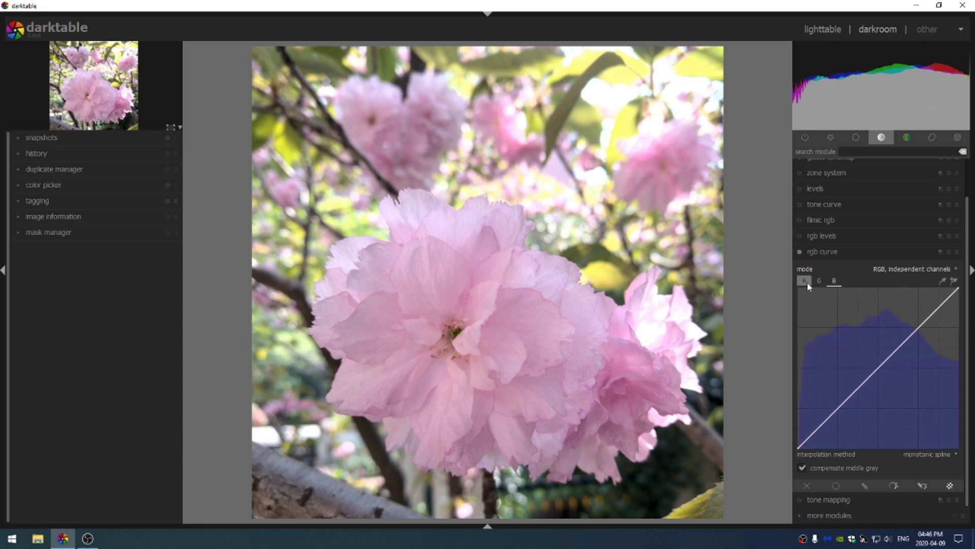
pyautogui.click(807, 282)
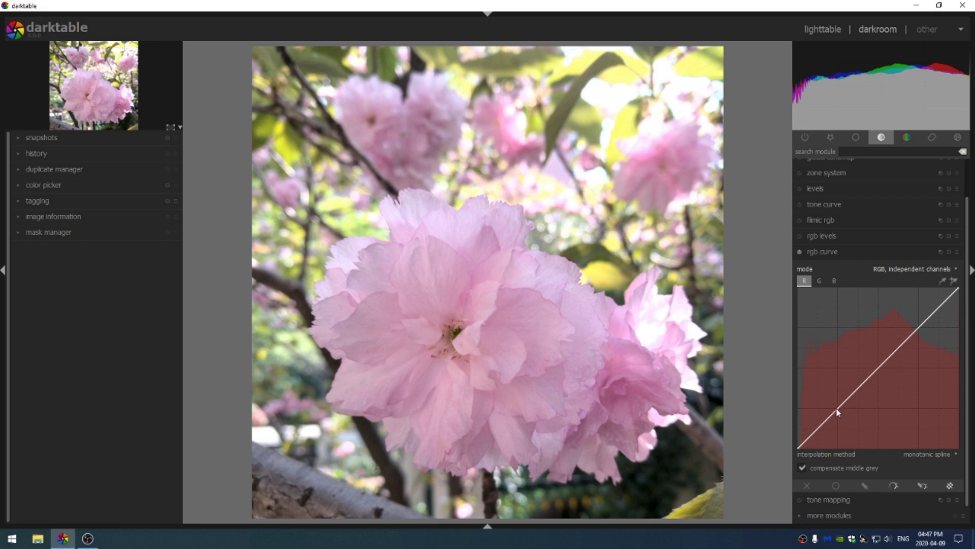
pyautogui.scroll(6, 835, 409)
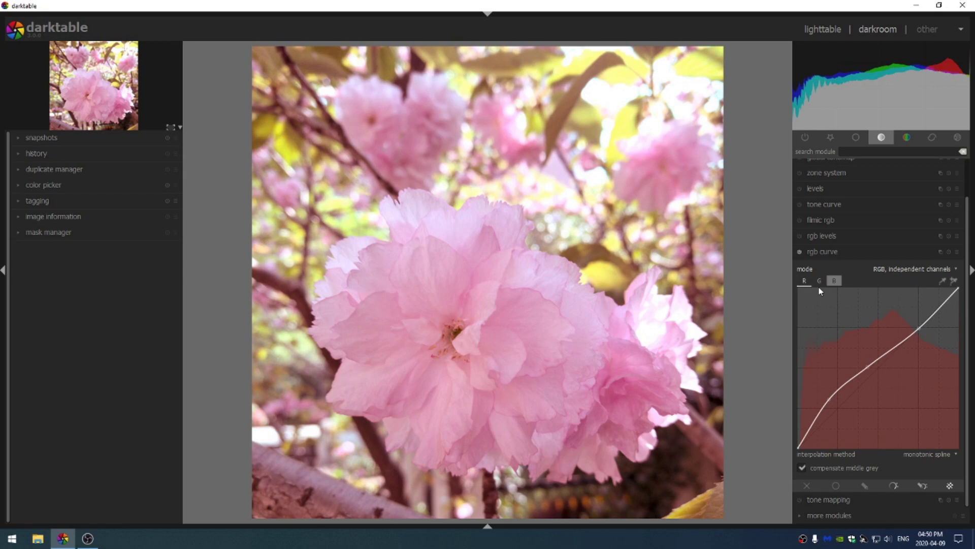
# Step: Reshape the green curve and bend the blue curve, adding a lower blue node
pyautogui.click(819, 283)
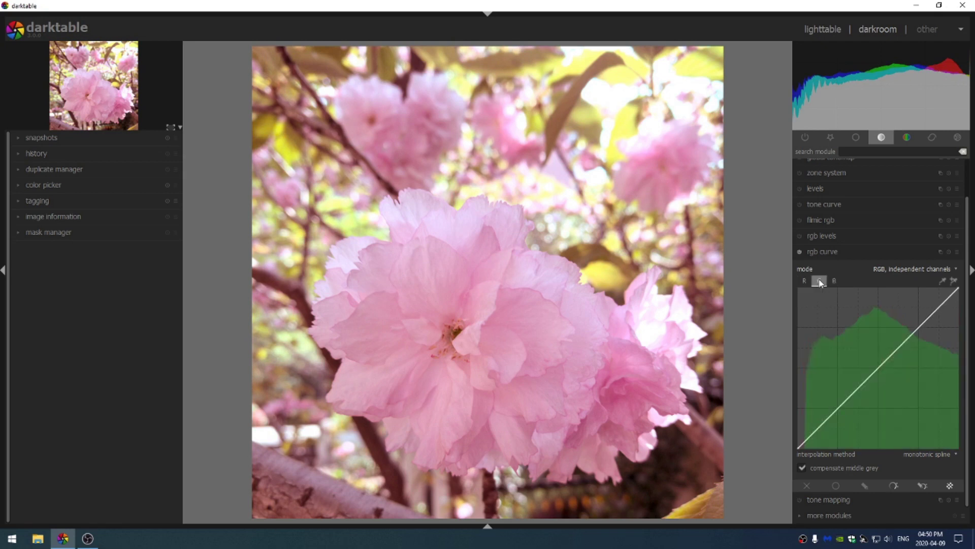
pyautogui.moveTo(848, 401); pyautogui.dragTo(849, 414)
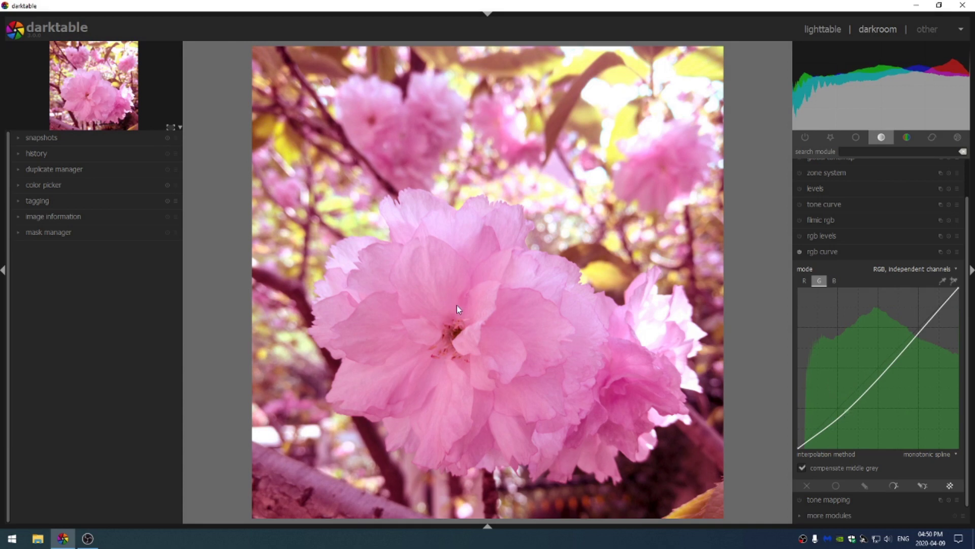
pyautogui.moveTo(890, 375); pyautogui.dragTo(913, 328)
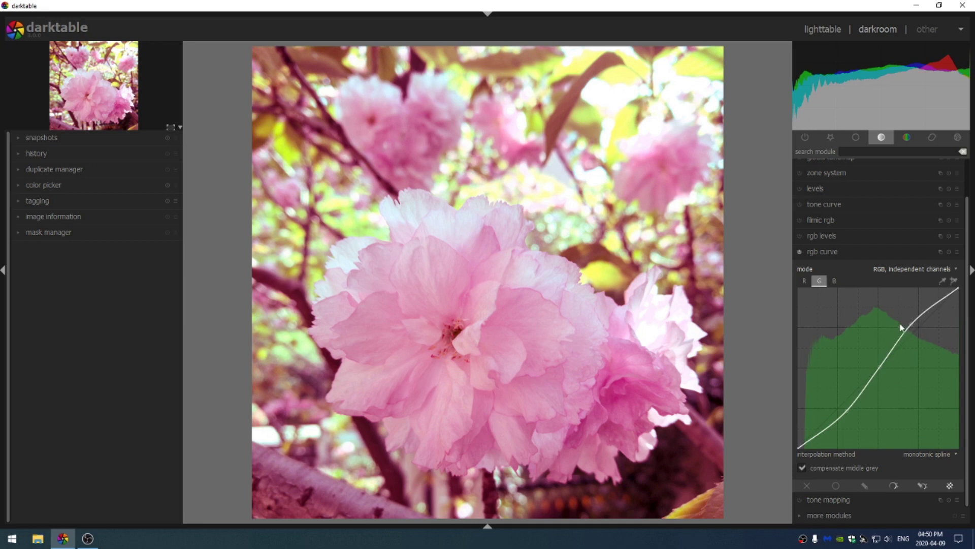
pyautogui.click(835, 281)
pyautogui.moveTo(916, 337); pyautogui.dragTo(926, 331)
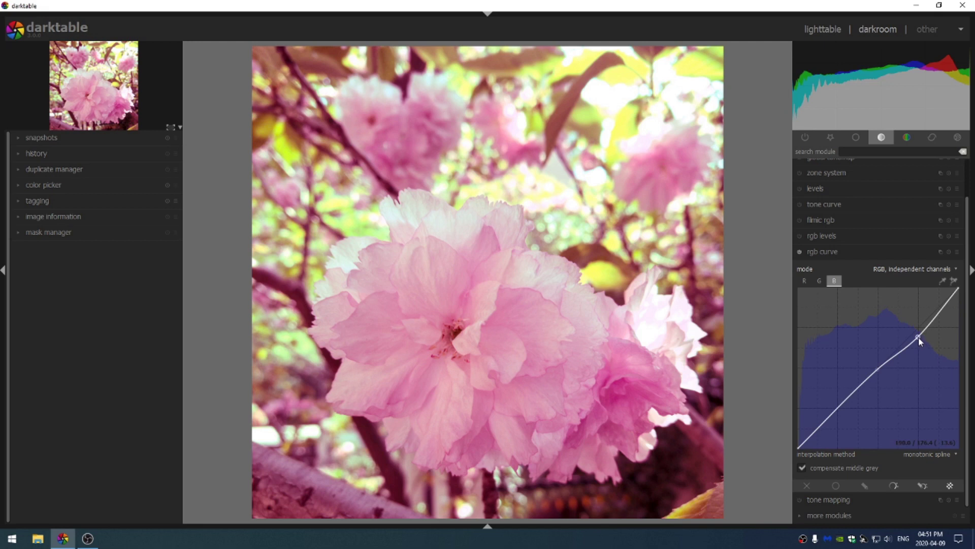
pyautogui.click(835, 404)
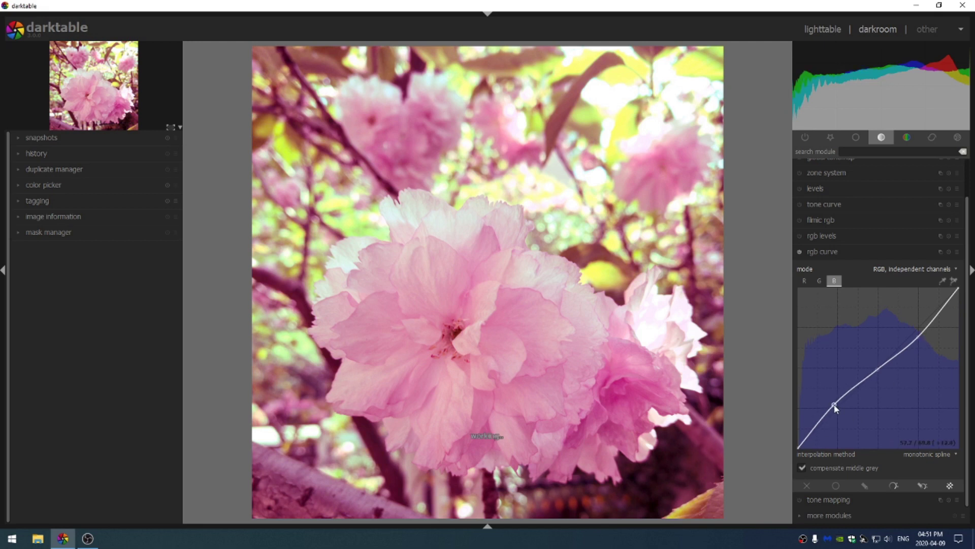
pyautogui.moveTo(834, 404); pyautogui.dragTo(835, 405)
# Step: Adjust the lower red curve and delete the lower node from the blue curve
pyautogui.click(805, 282)
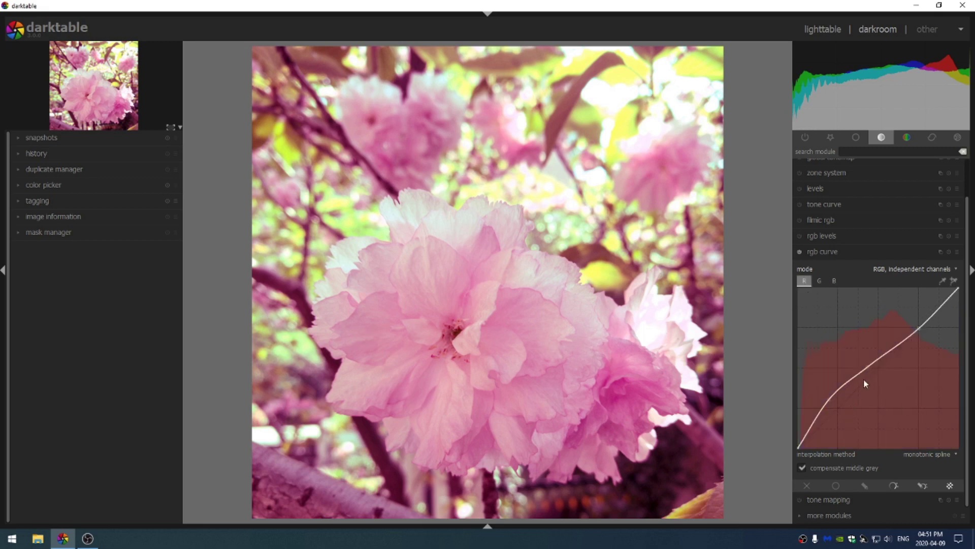
pyautogui.moveTo(871, 367)
pyautogui.mouseDown()
pyautogui.moveTo(832, 400)
pyautogui.moveTo(871, 369)
pyautogui.mouseUp()
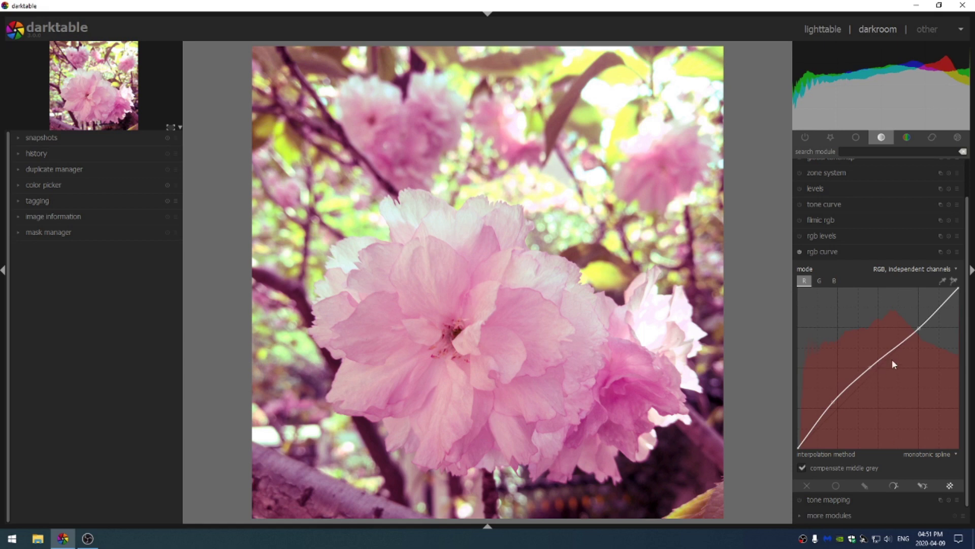
pyautogui.click(834, 281)
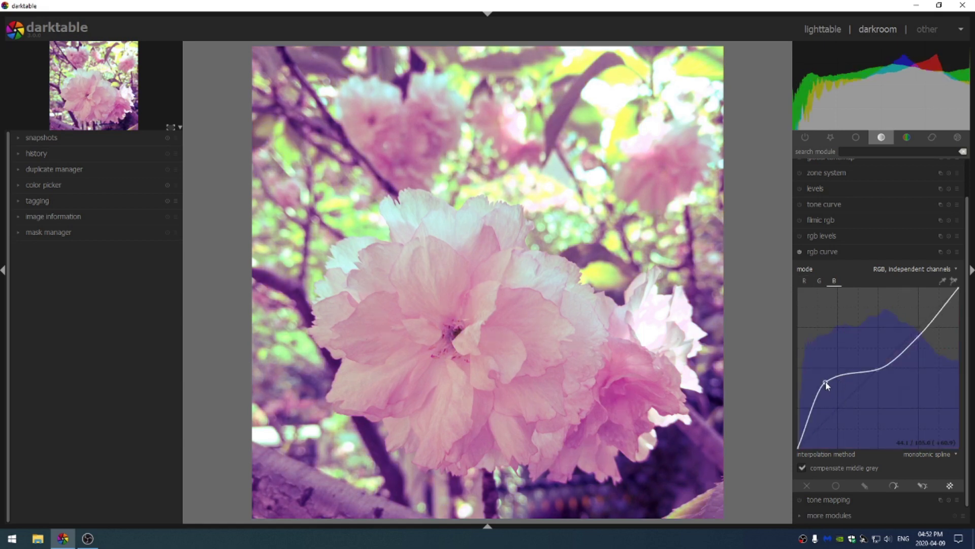
pyautogui.rightClick(825, 381)
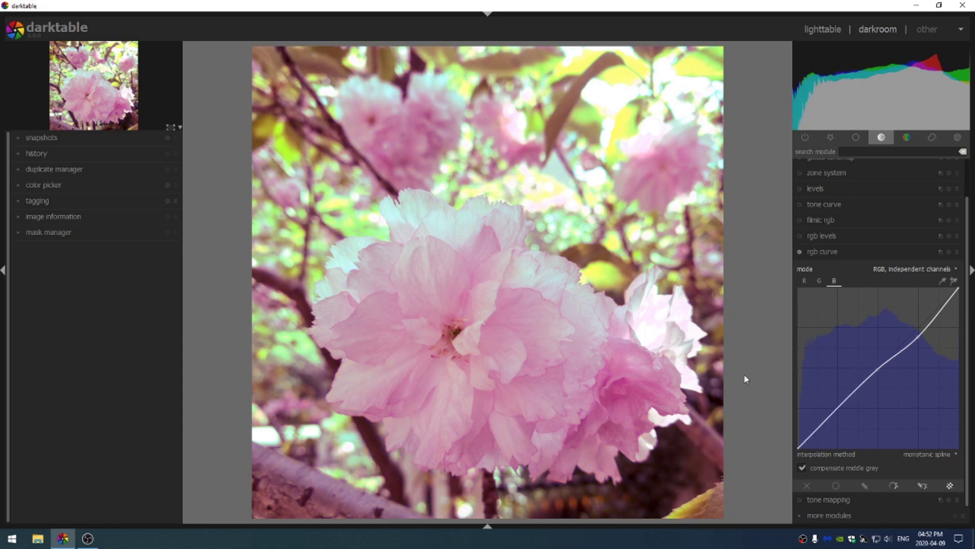
# Step: Toggle the rgb curve off and on to compare, leaving it enabled and collapsed
pyautogui.click(800, 251)
pyautogui.click(800, 251)
pyautogui.click(799, 251)
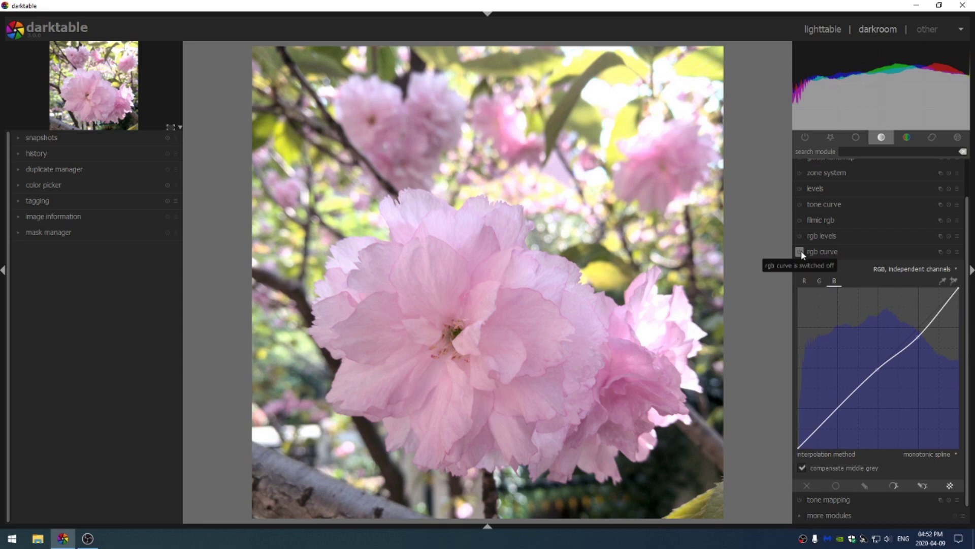
pyautogui.click(800, 251)
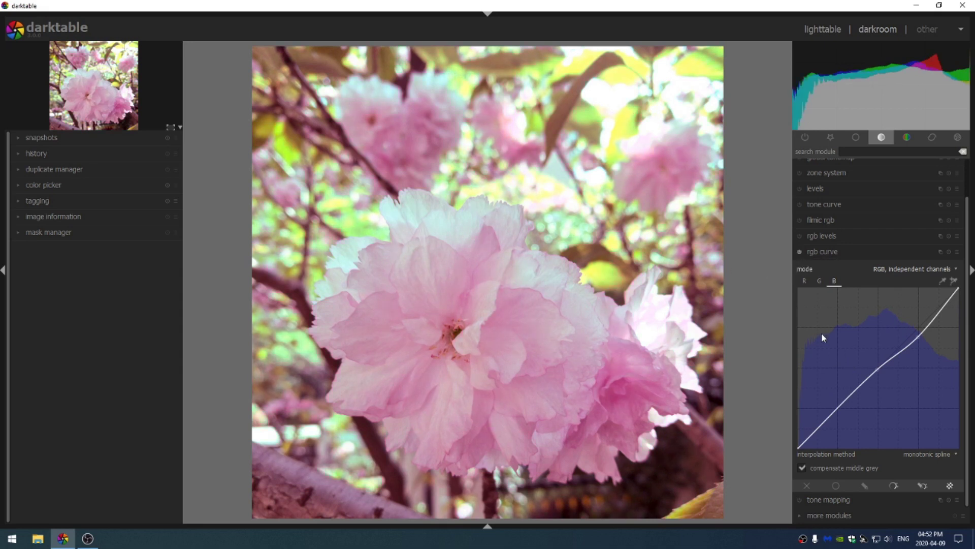
pyautogui.click(827, 252)
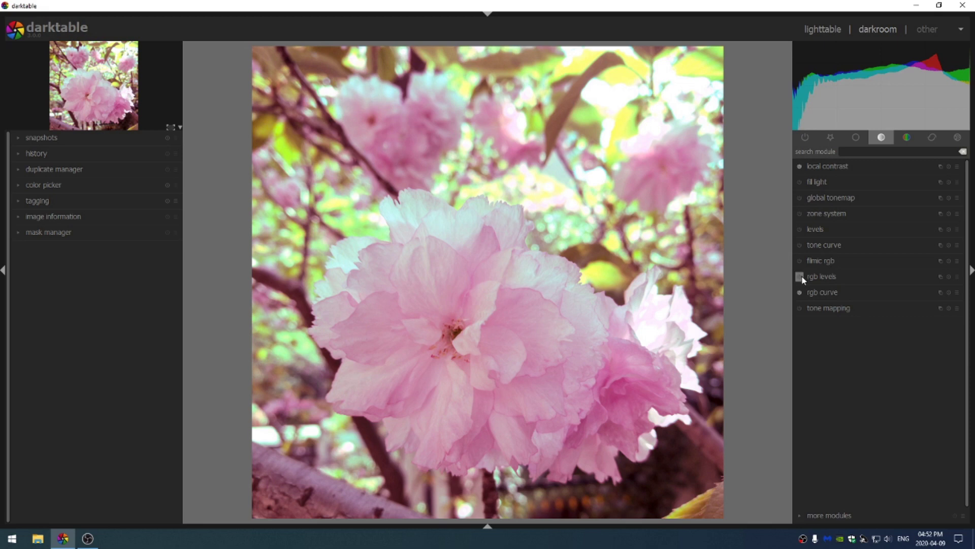
# Step: Turn on vibrance in the color group and raise it to about 74%
pyautogui.click(907, 137)
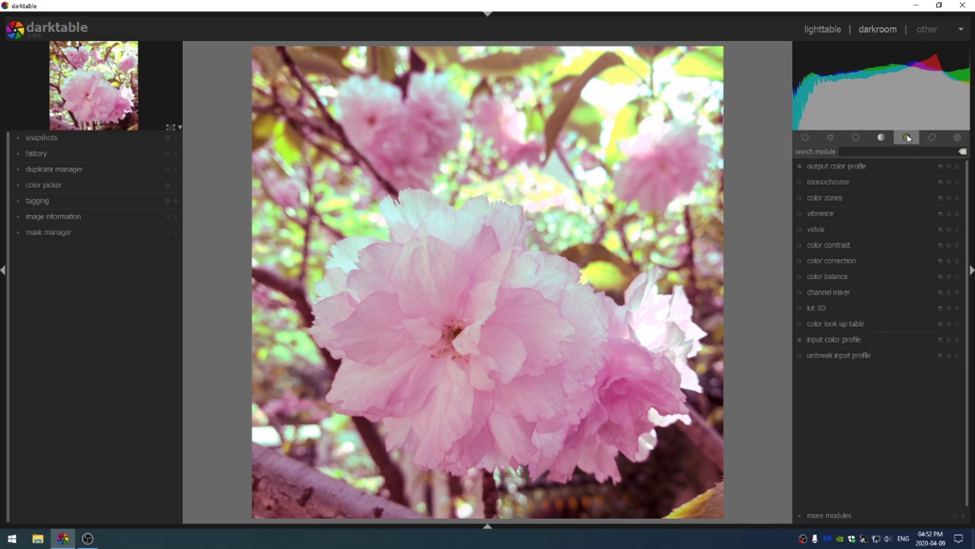
pyautogui.click(800, 214)
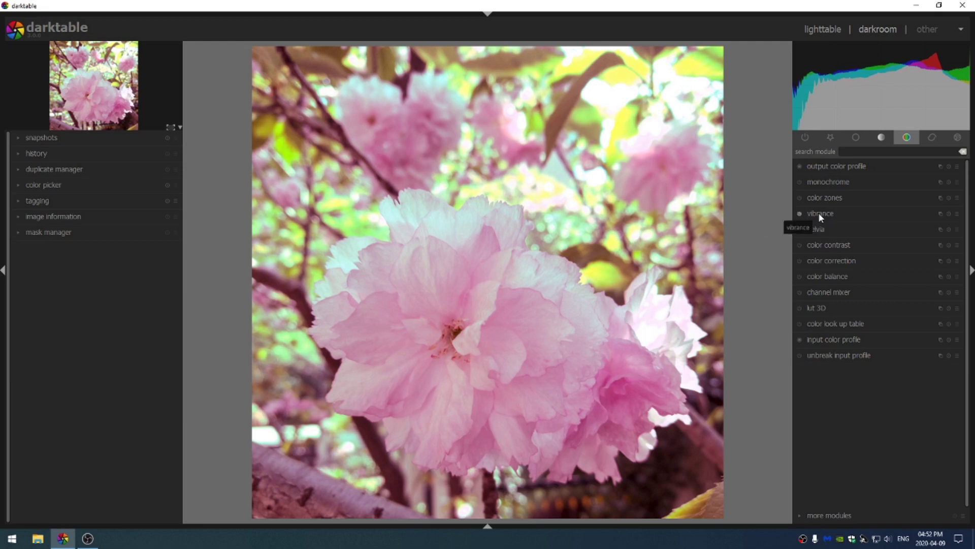
pyautogui.click(819, 212)
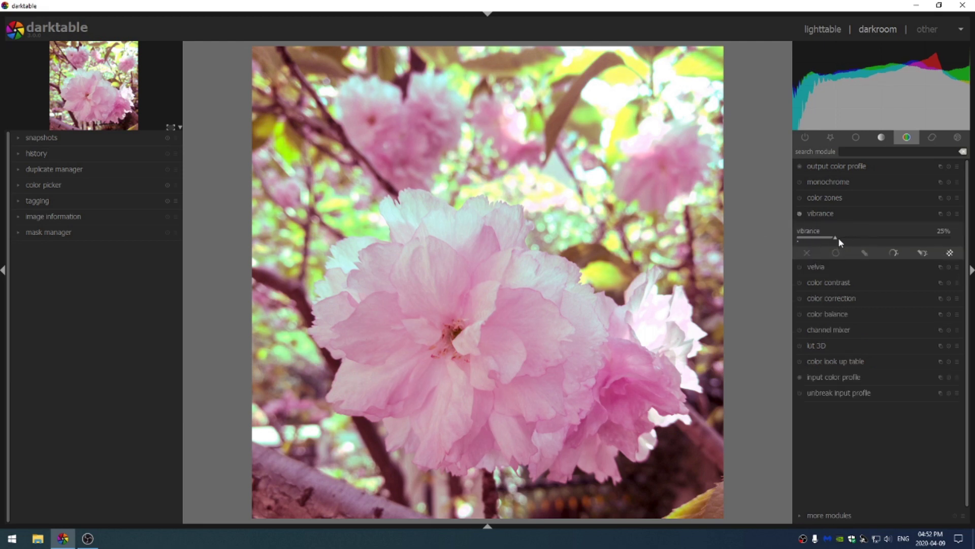
pyautogui.moveTo(852, 240); pyautogui.dragTo(902, 240)
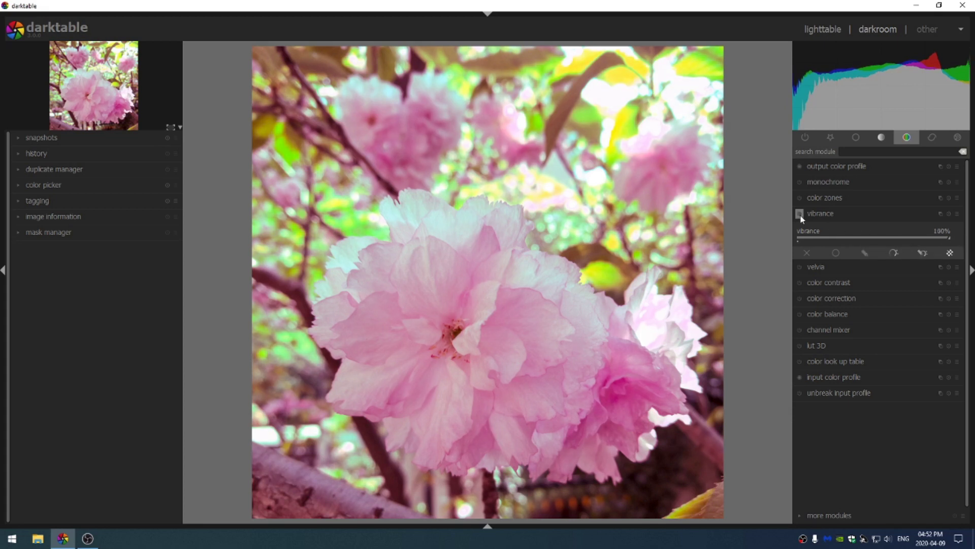
pyautogui.moveTo(902, 243); pyautogui.dragTo(913, 241)
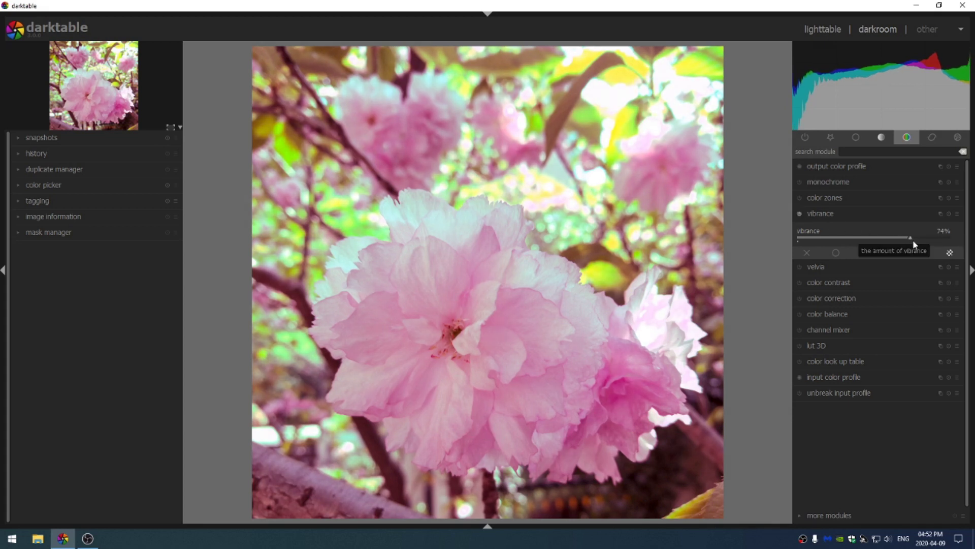
# Step: Set color contrast green vs magenta to 1.21 and blue vs yellow to 1.23
pyautogui.click(805, 283)
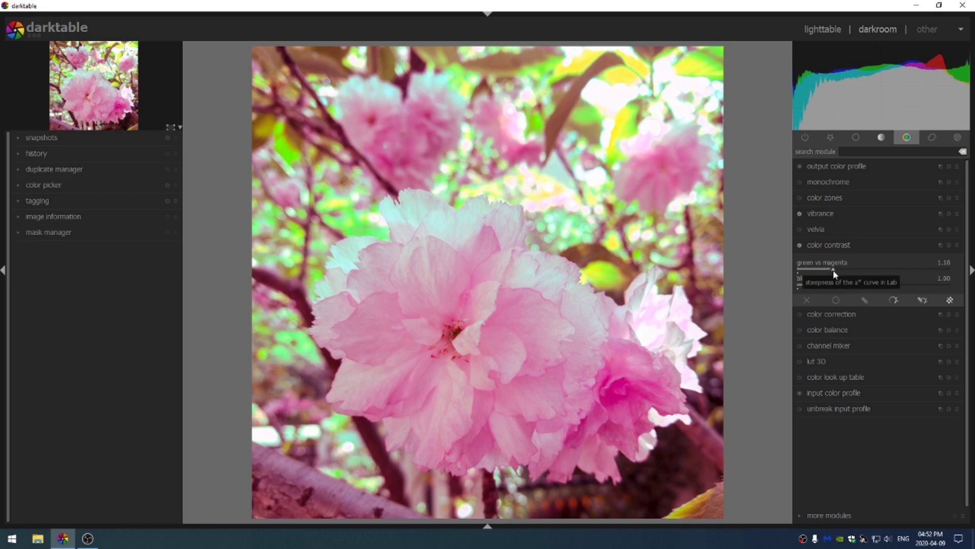
pyautogui.click(833, 269)
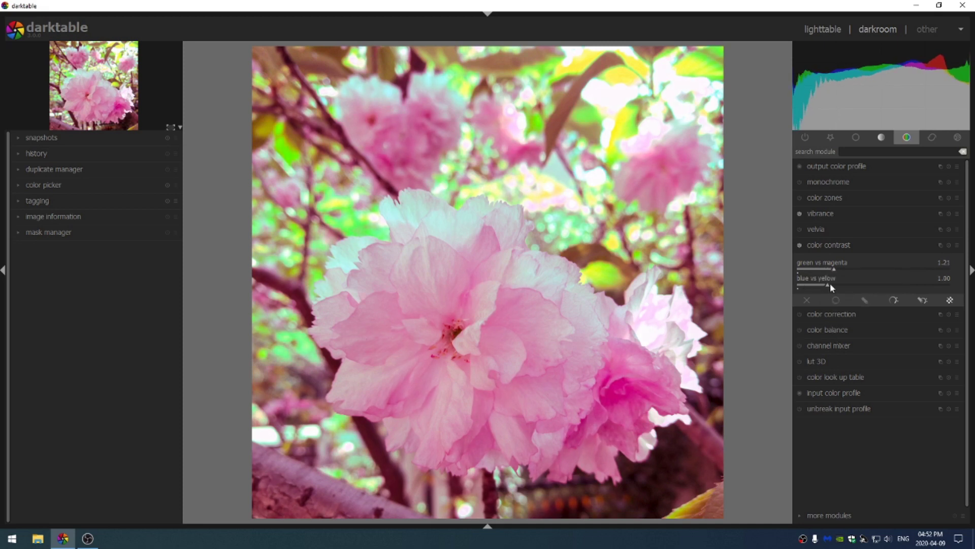
pyautogui.click(834, 284)
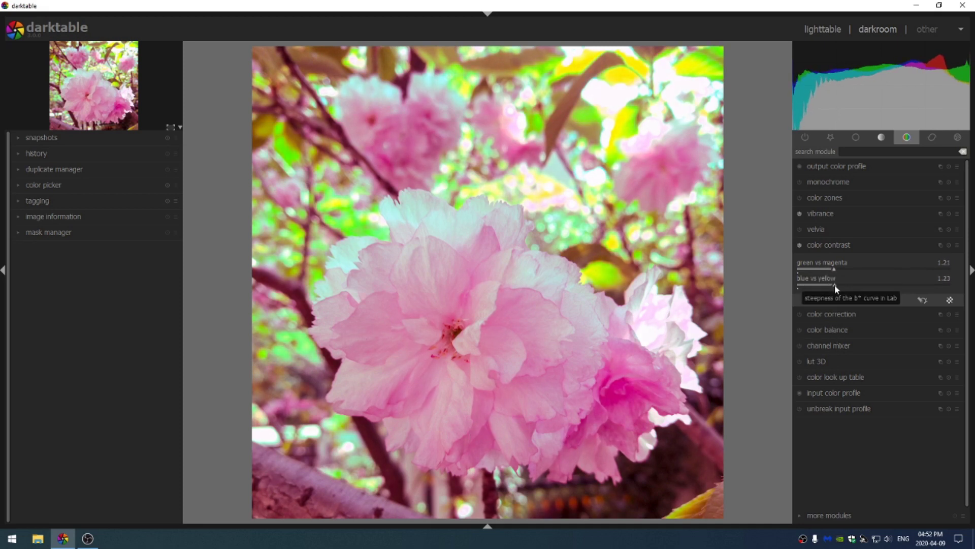
pyautogui.click(833, 245)
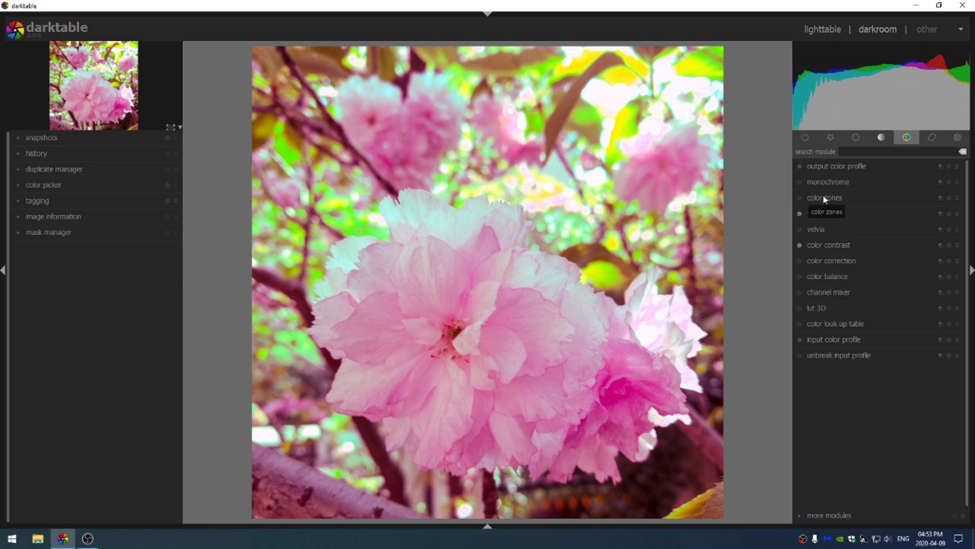
# Step: Enable vignetting in the effects group and move its centre onto the main flower
pyautogui.click(958, 137)
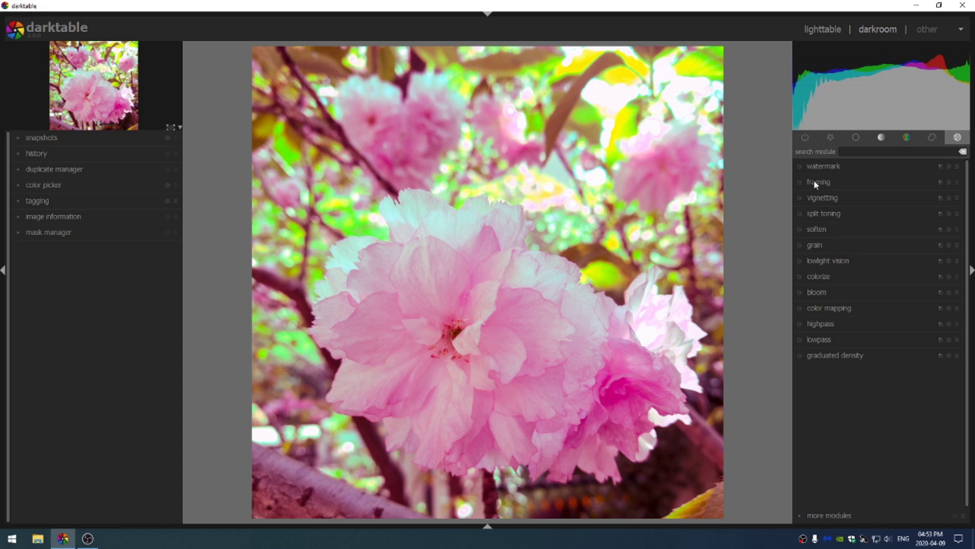
pyautogui.click(801, 198)
pyautogui.click(822, 199)
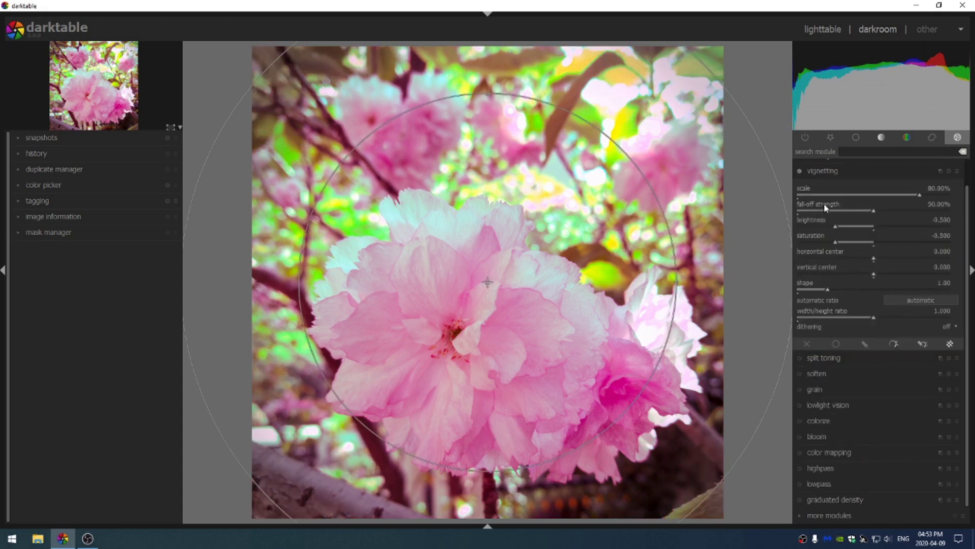
pyautogui.moveTo(487, 282); pyautogui.dragTo(460, 329)
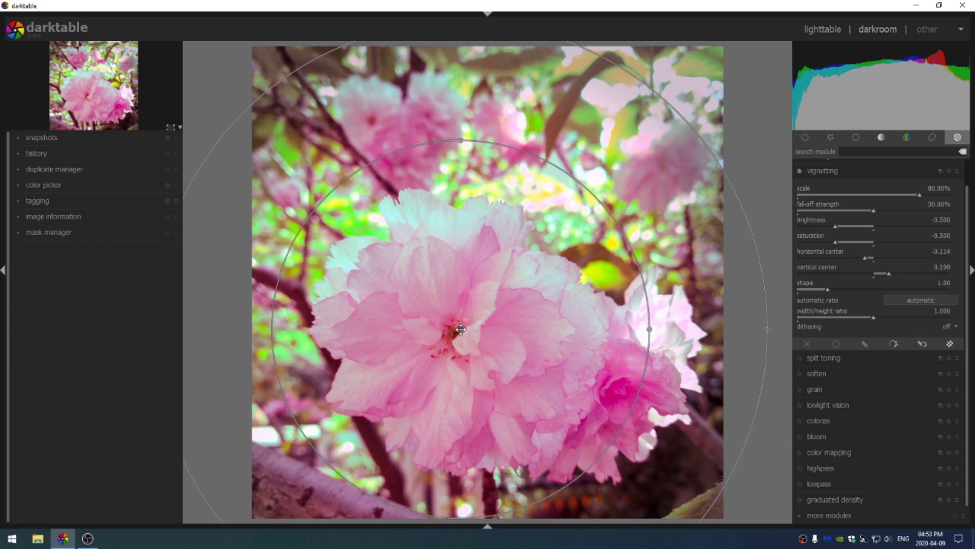
# Step: Set vignette scale to 65.23% and fall-off strength to 55.96%, toggling it to compare
pyautogui.click(921, 195)
pyautogui.moveTo(920, 197); pyautogui.dragTo(897, 196)
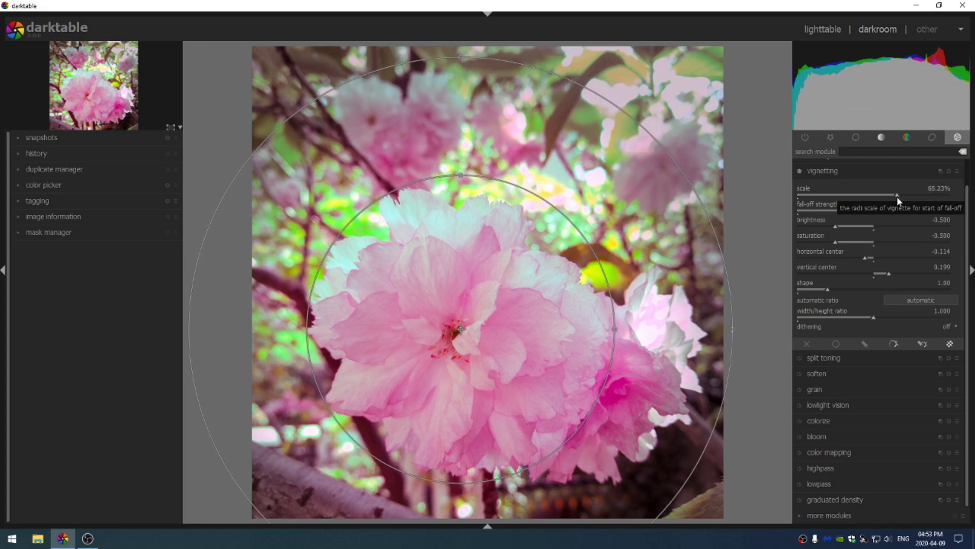
pyautogui.click(882, 210)
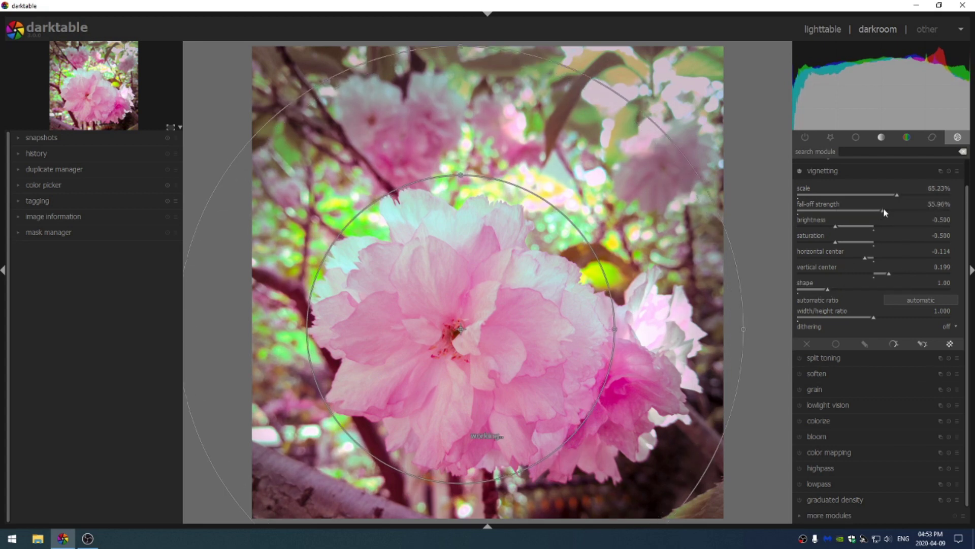
pyautogui.click(830, 171)
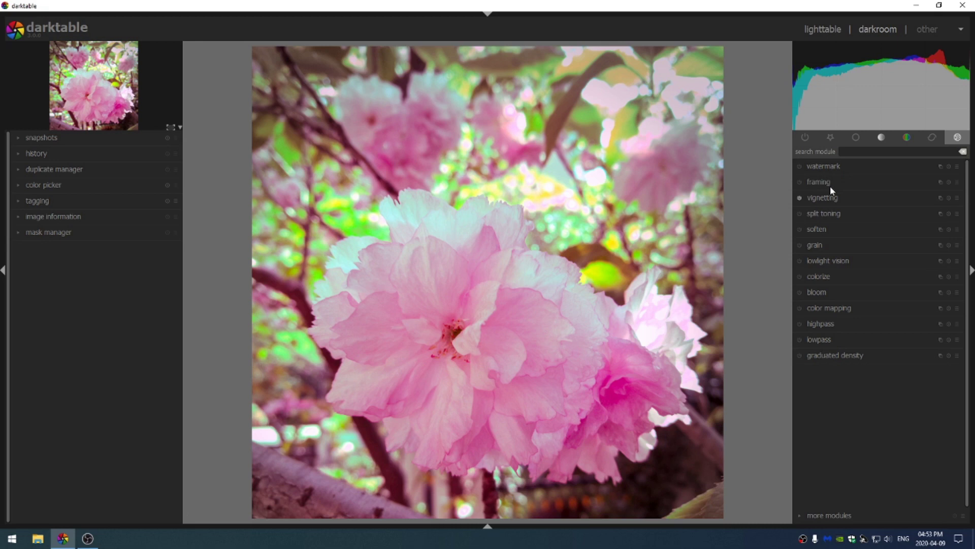
pyautogui.click(799, 197)
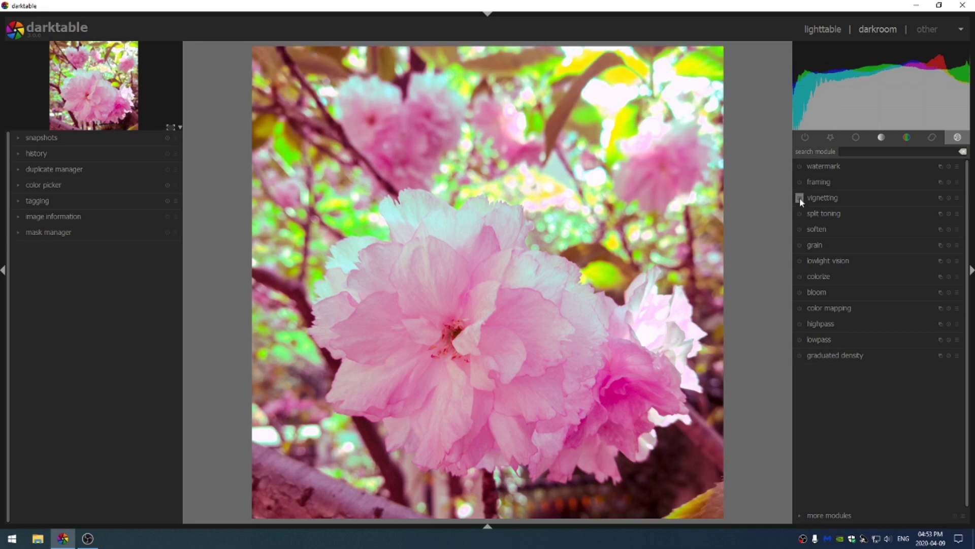
pyautogui.click(800, 197)
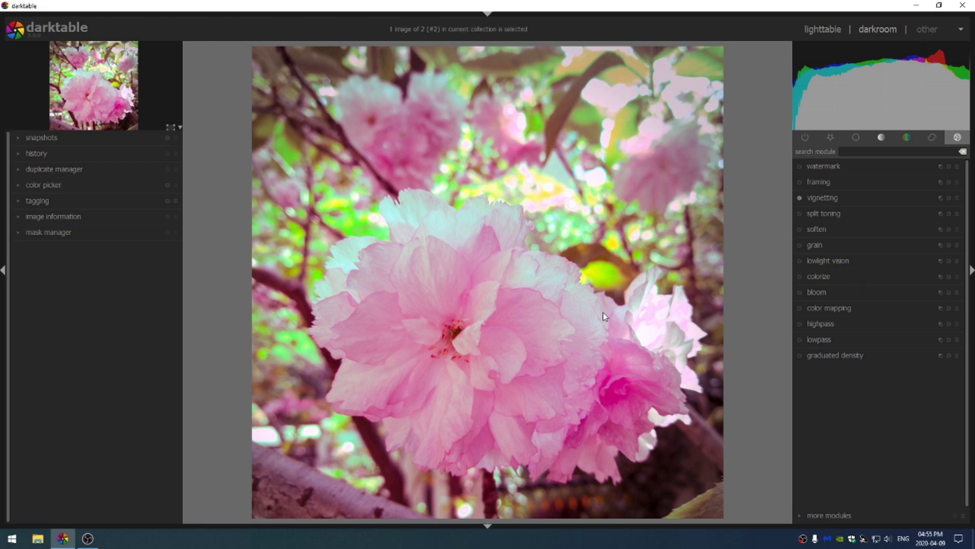
# Step: In lighttable, export JPEGs at quality 90 to the Desktop 'introduction to darktable' folder
pyautogui.click(824, 29)
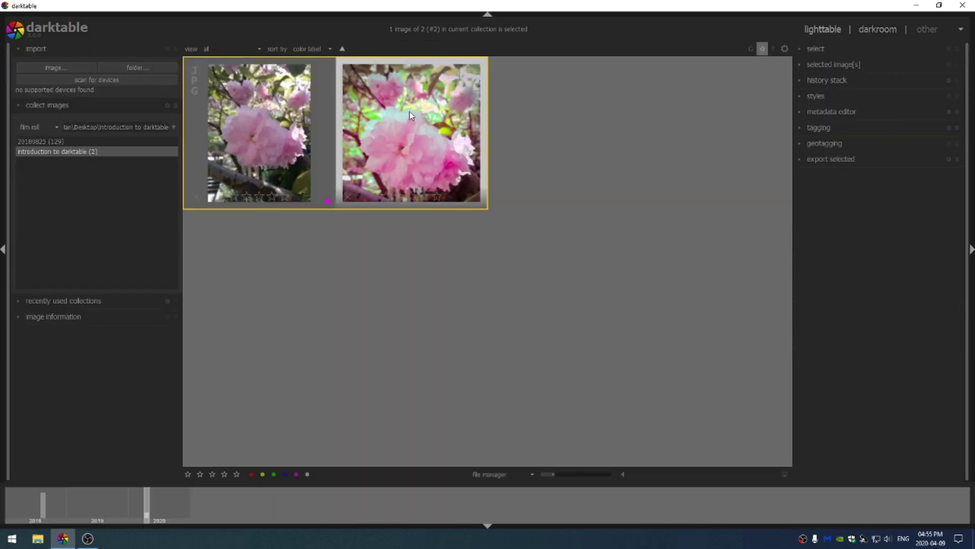
pyautogui.click(829, 159)
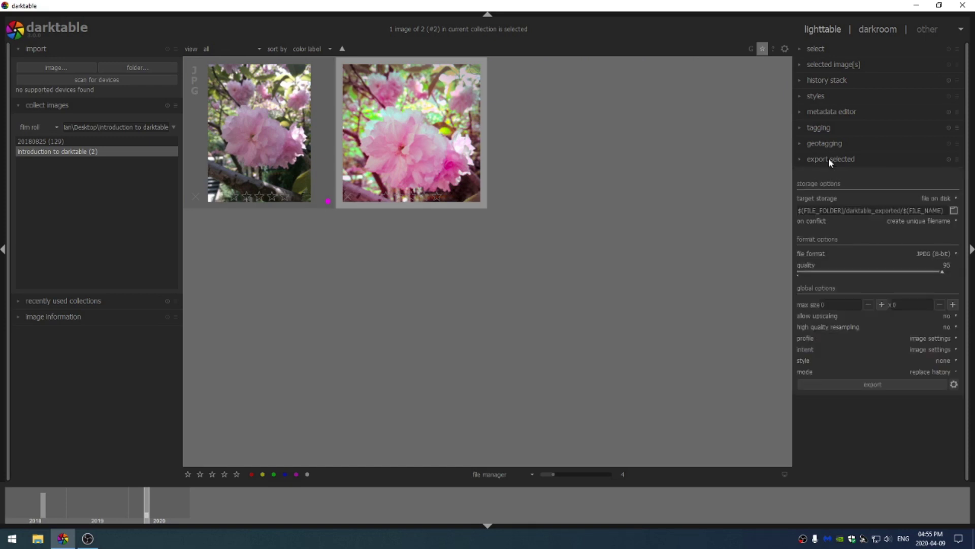
pyautogui.click(954, 210)
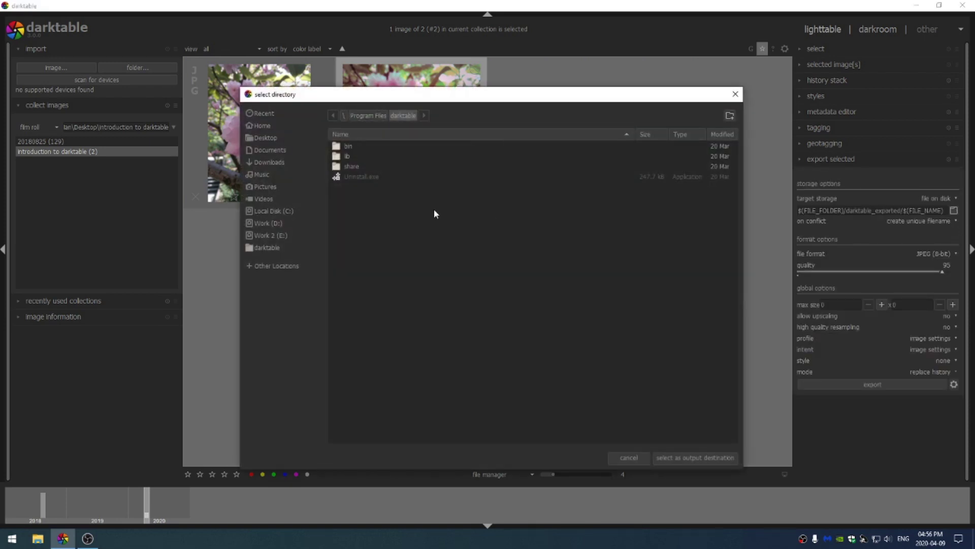
pyautogui.click(265, 138)
pyautogui.click(731, 458)
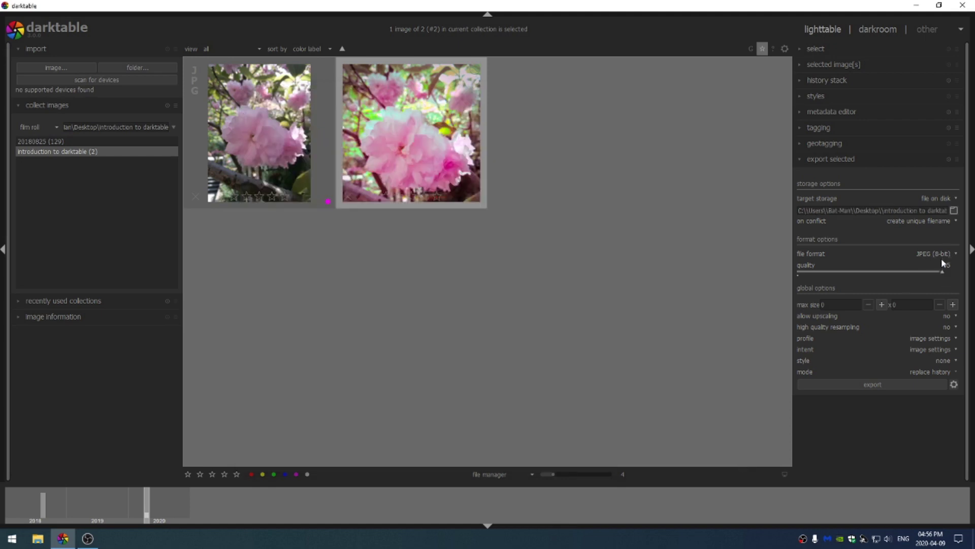
pyautogui.moveTo(944, 274); pyautogui.dragTo(936, 276)
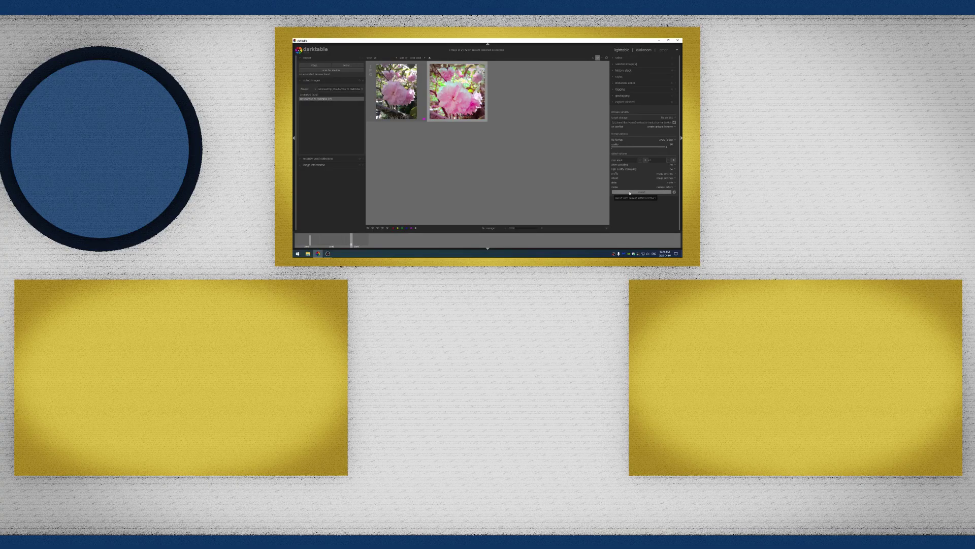
# Step: Export the edited cherry blossom photo as a JPEG
pyautogui.click(843, 385)
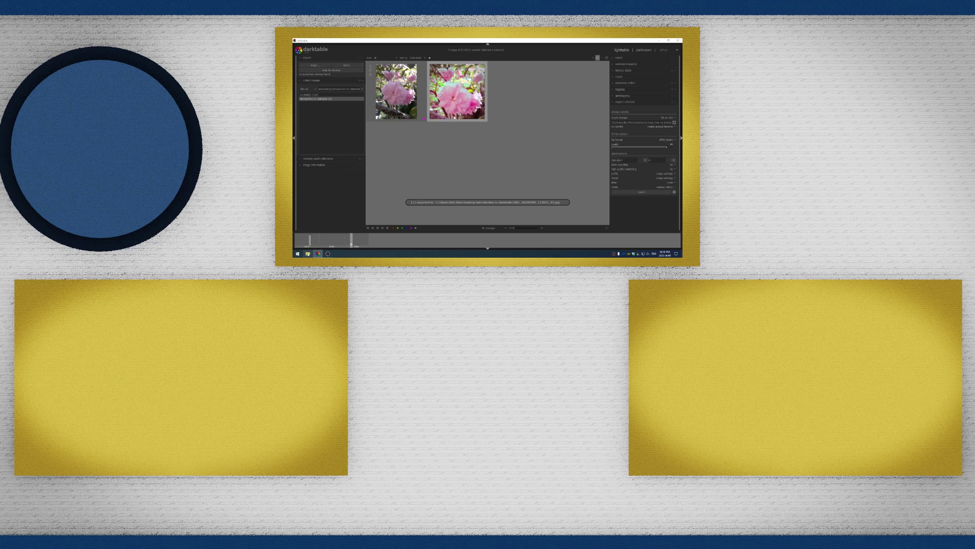